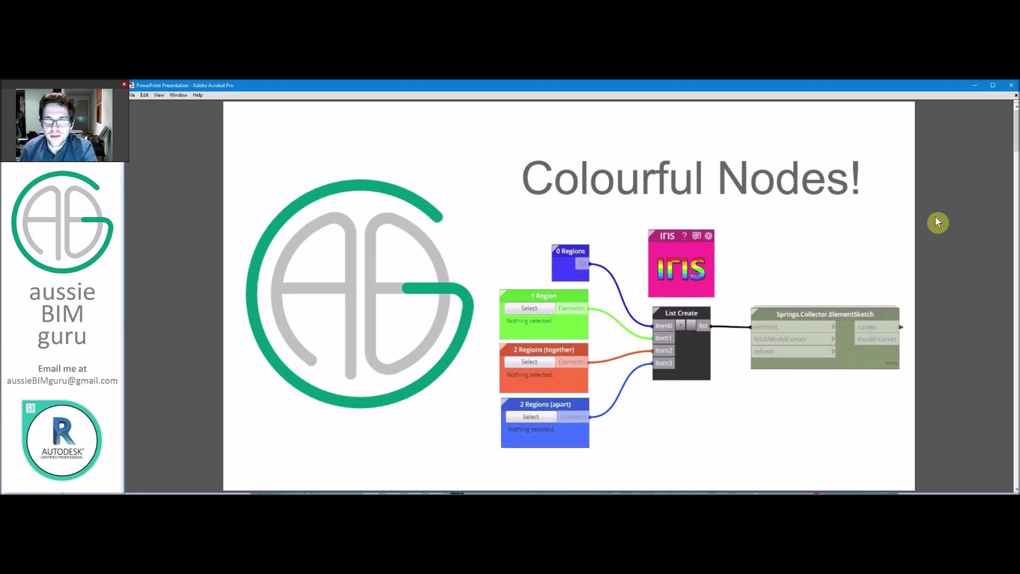
scroll(935, 216, "down", 1)
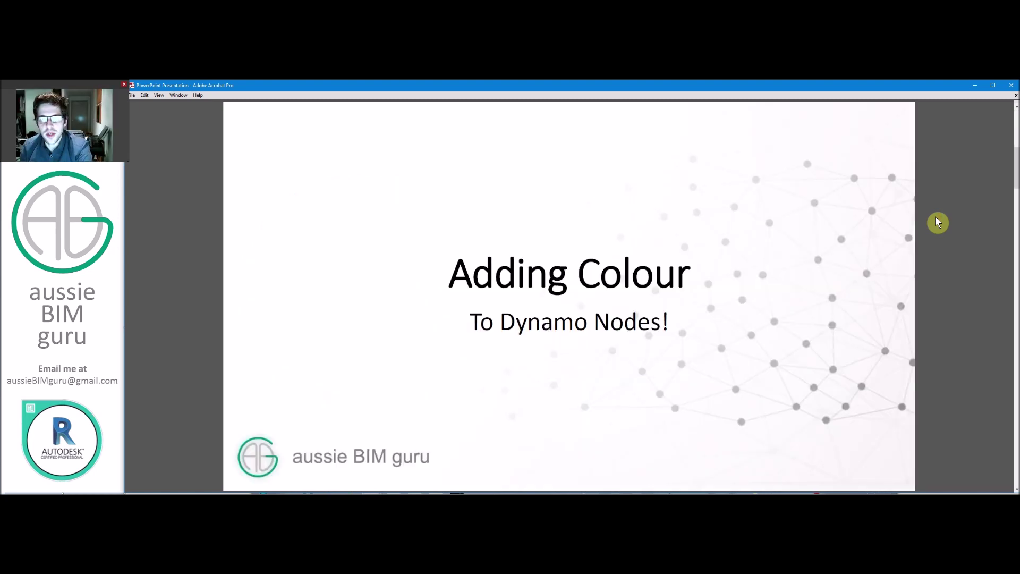
scroll(936, 218, "down", 1)
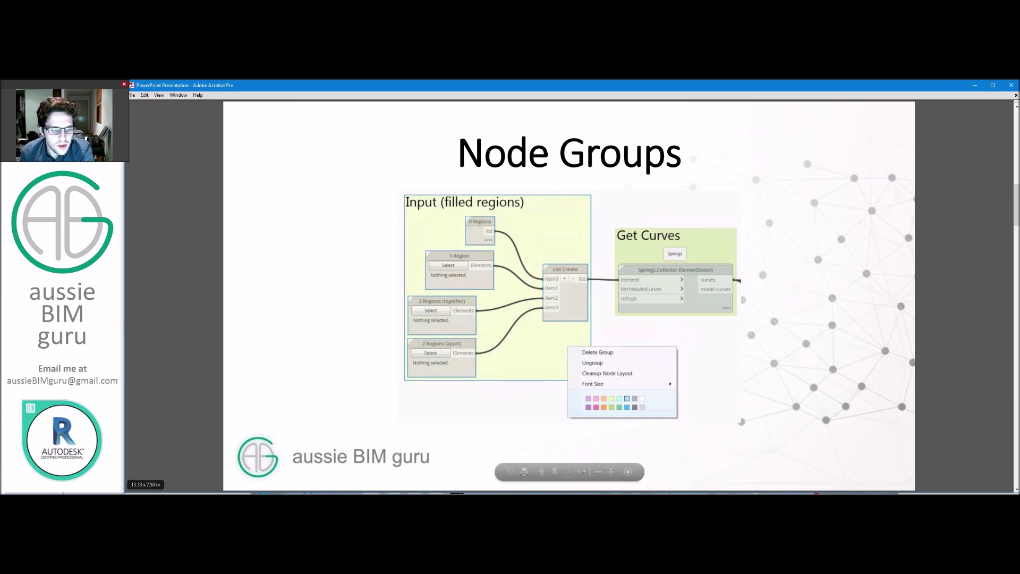
Step: Switch to Dynamo and ungroup the "Merge overlaps by solid" group, keeping its nodes
left_click(144, 493)
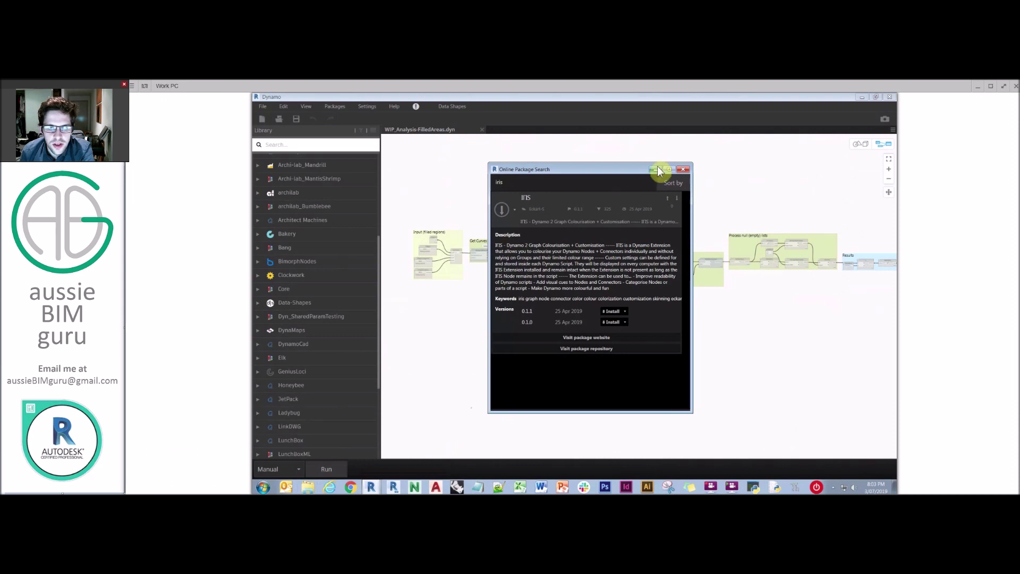
left_click(486, 219)
scroll(576, 239, "up", 5)
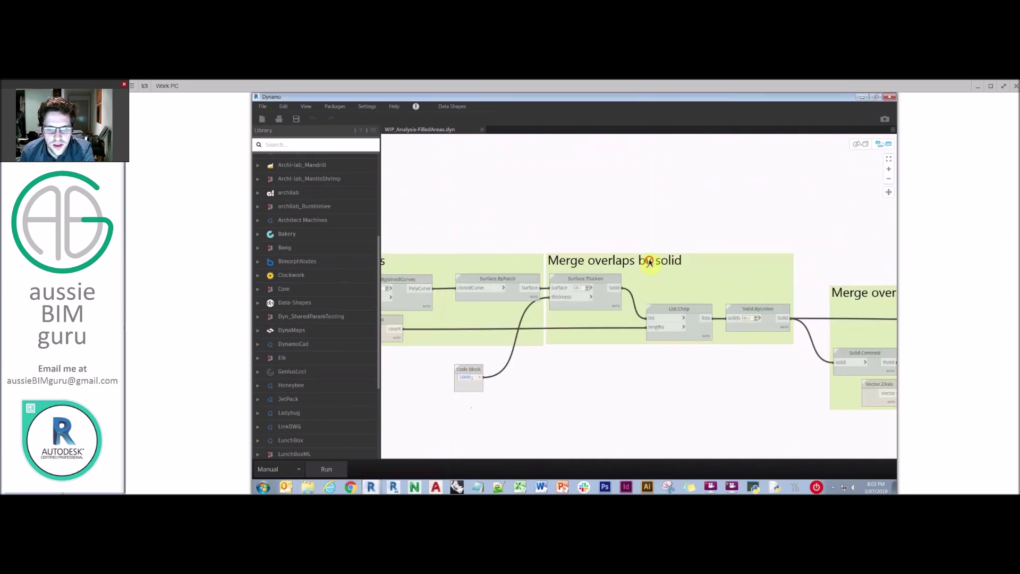
right_click(648, 260)
left_click(683, 280)
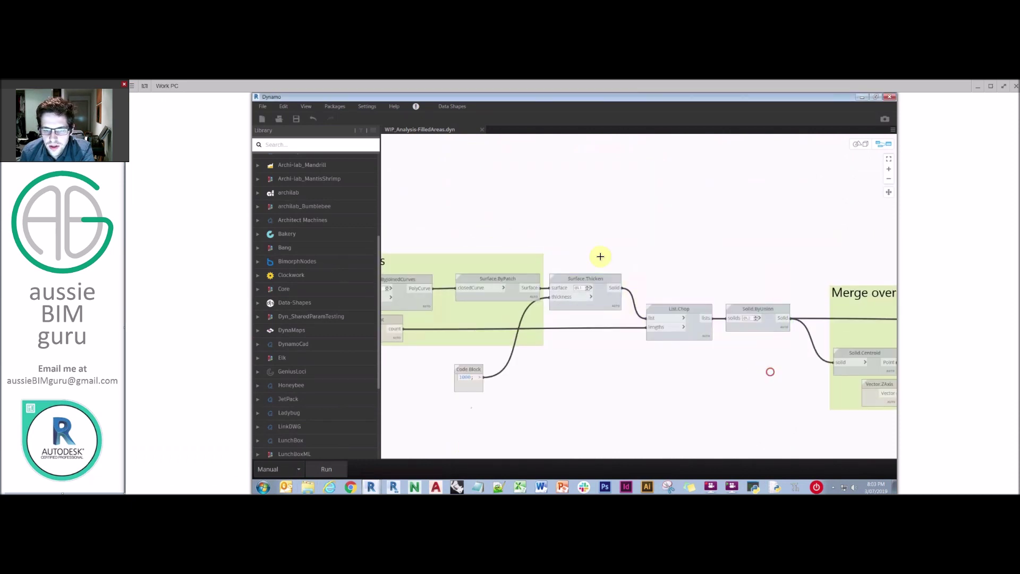
Step: Group the Surface.Thicken, List.Chop and Solid.ByUnion nodes and title the group "123"
left_click_drag(771, 372, 588, 250)
right_click(601, 278)
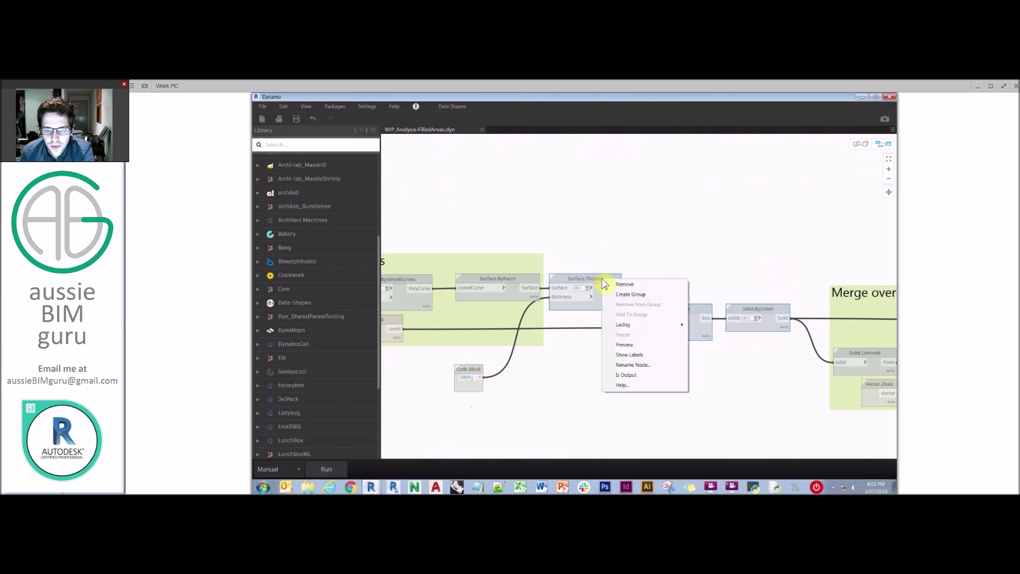
left_click(632, 294)
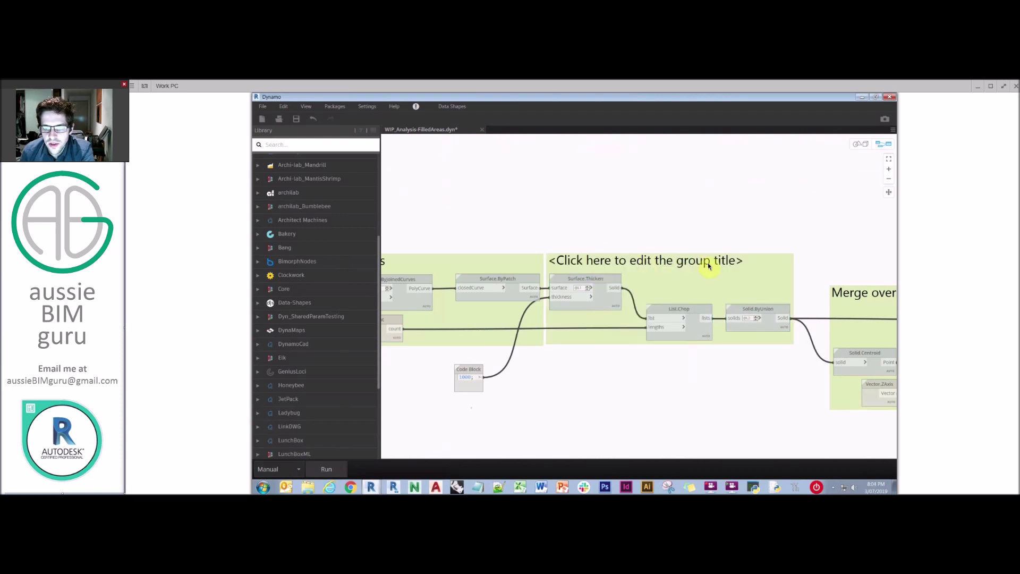
double_click(709, 263)
type("123")
left_click(687, 184)
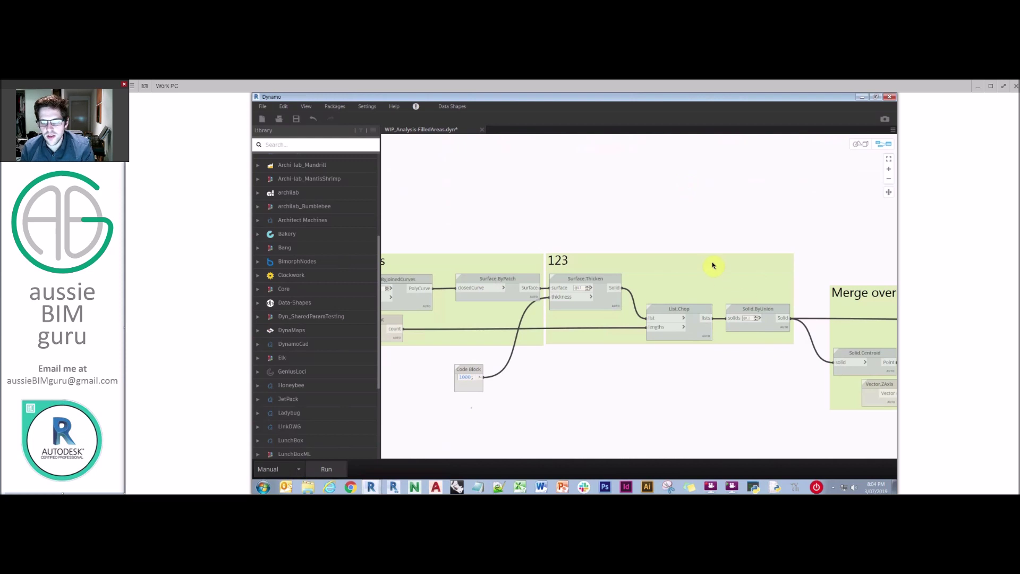
Step: Try light blue as the 123 group's background colour and settle on pink
right_click(713, 265)
left_click(769, 312)
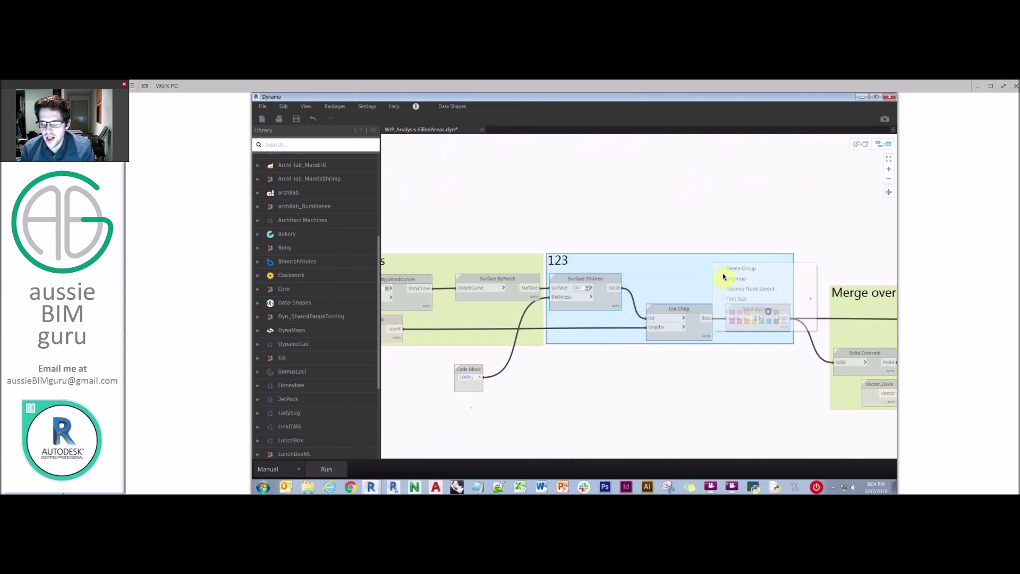
right_click(716, 266)
left_click(742, 322)
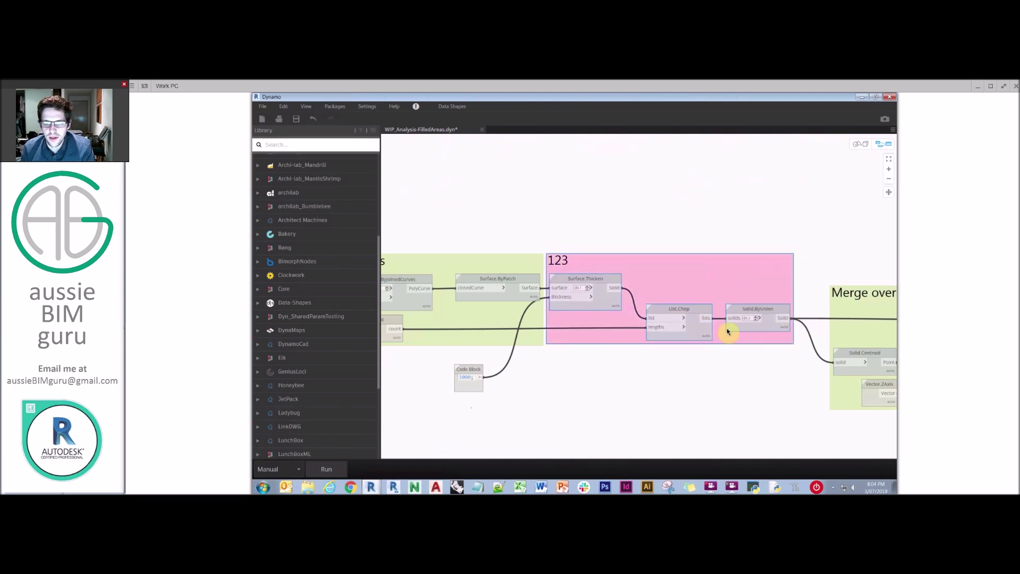
Step: Try font size 14 for the 123 group's title and settle on 96
right_click(658, 265)
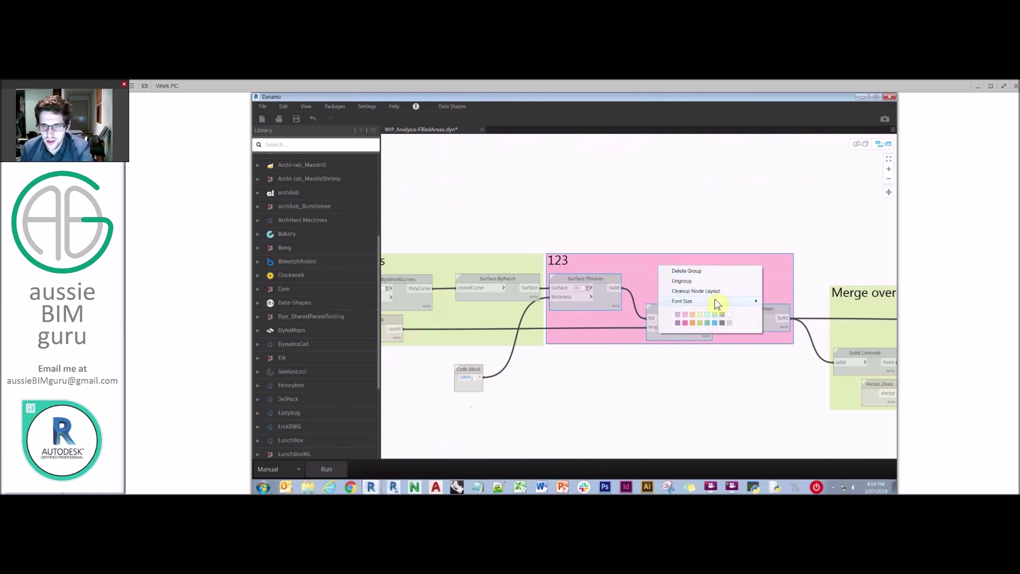
mouse_move(715, 301)
left_click(792, 302)
right_click(652, 271)
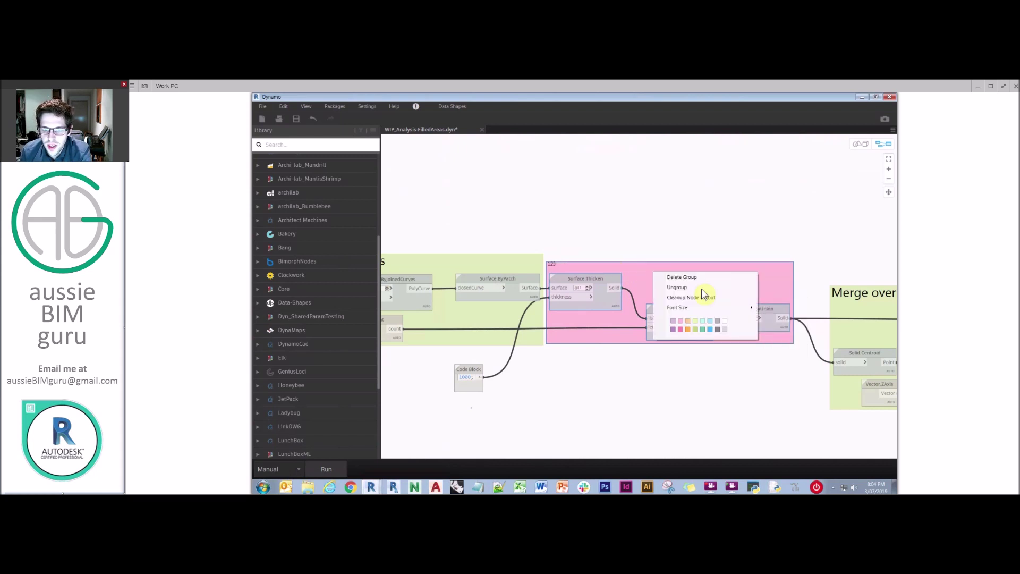
mouse_move(733, 307)
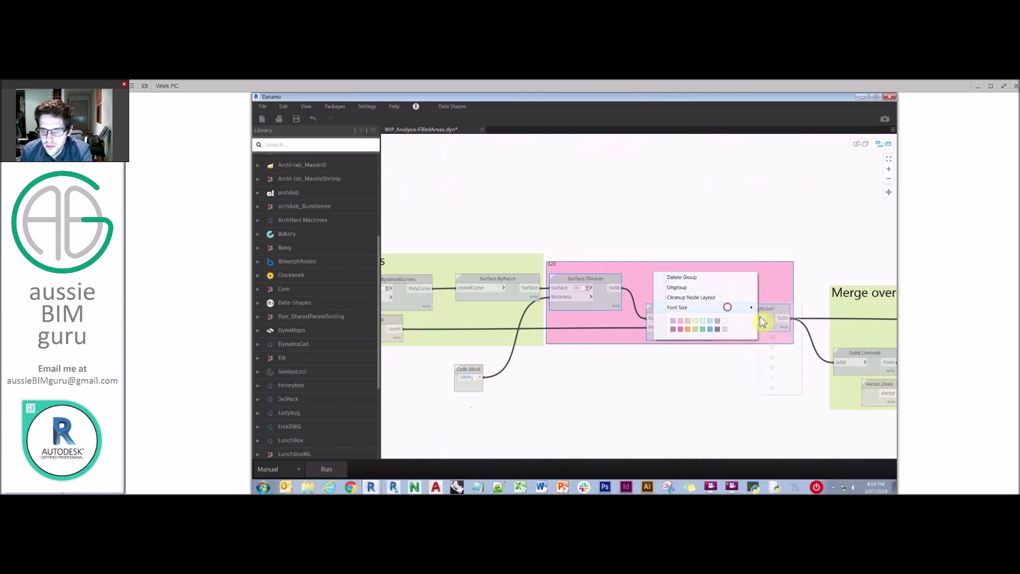
left_click(774, 388)
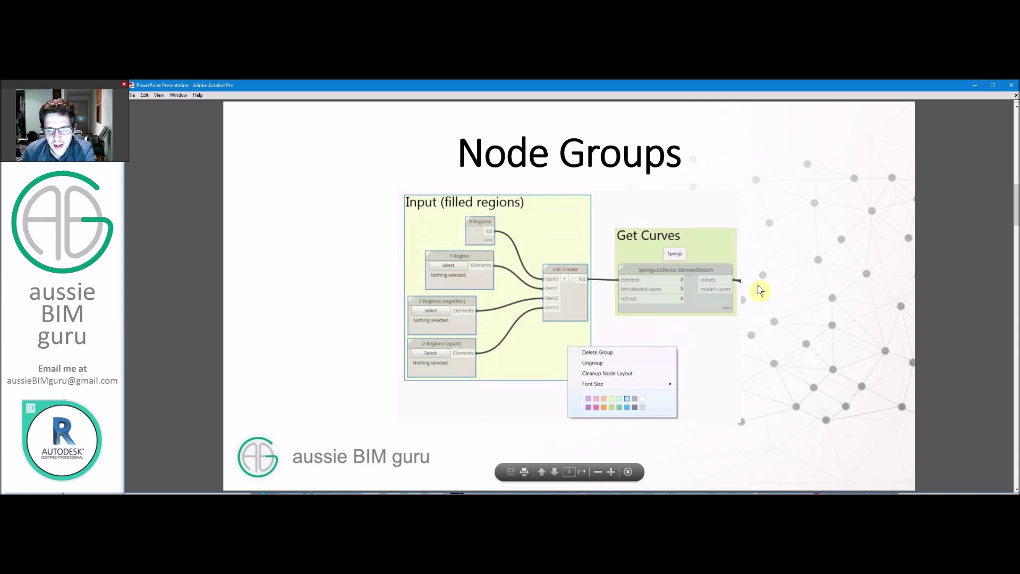
left_click(760, 289)
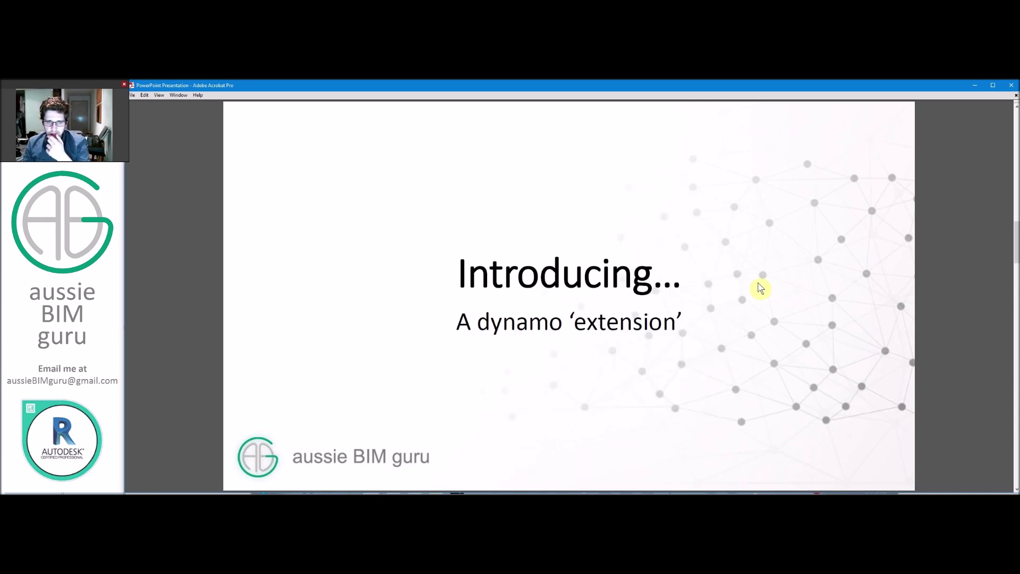
left_click(760, 288)
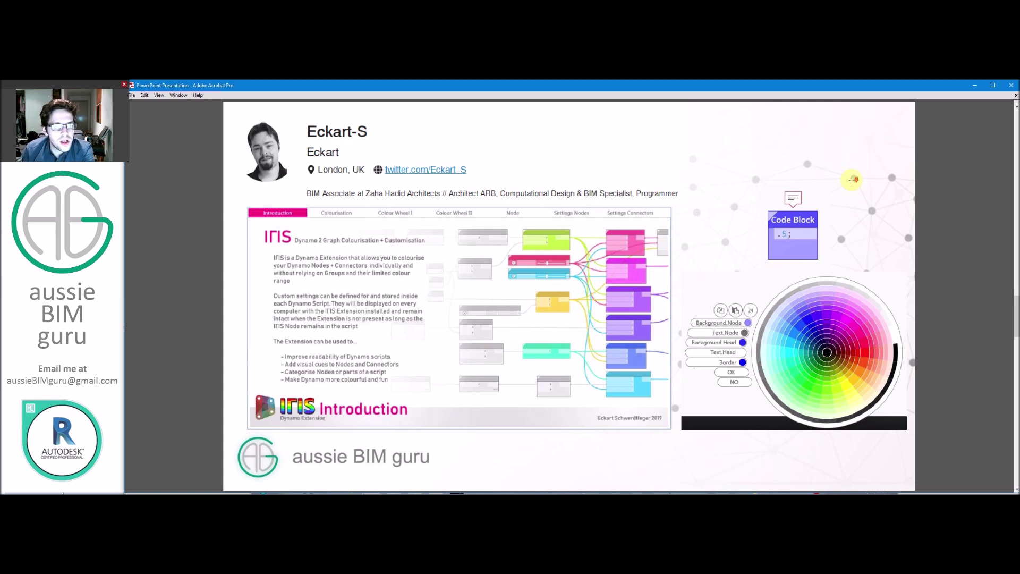
key("Right")
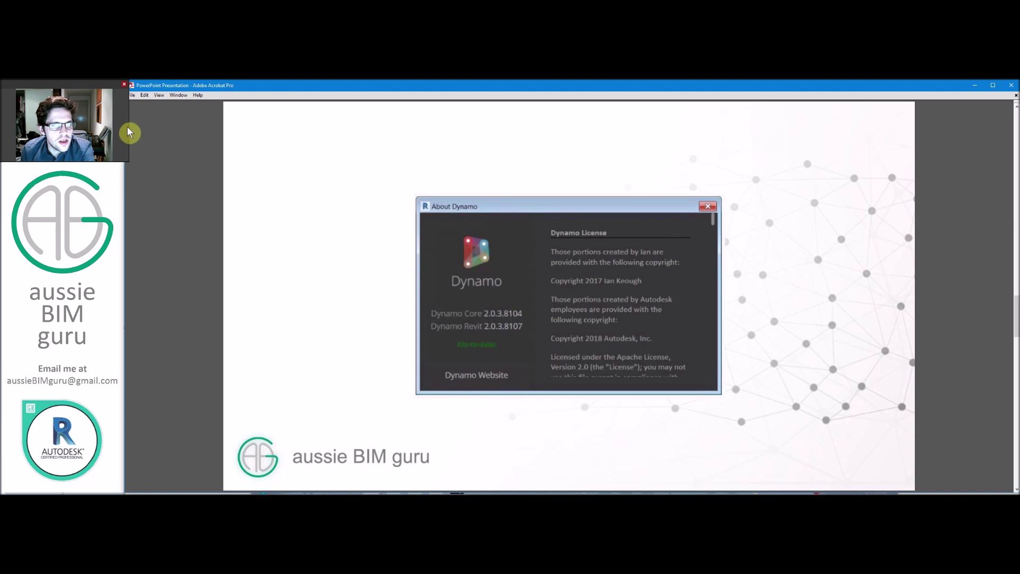
left_click_drag(128, 128, 123, 129)
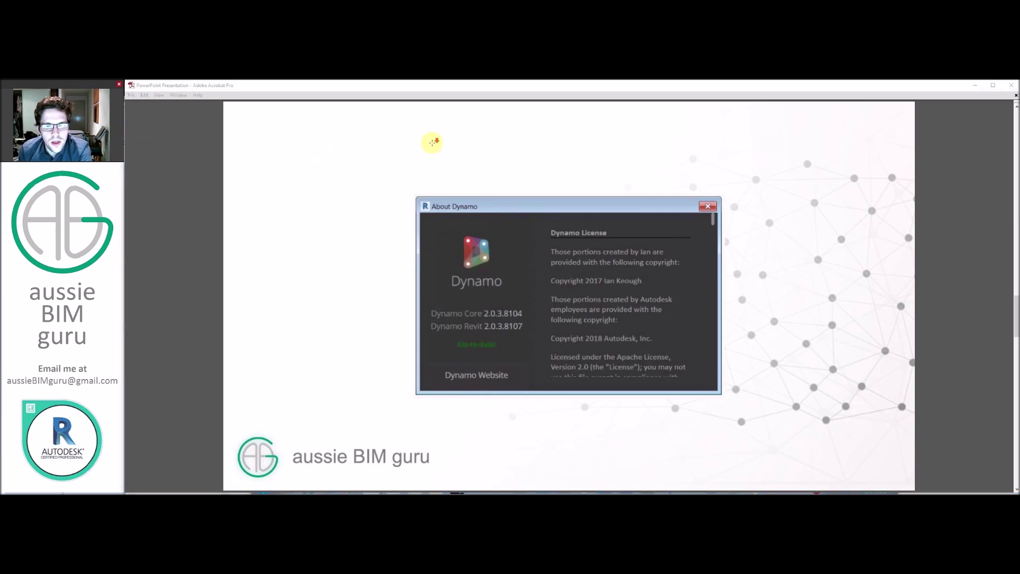
scroll(432, 142, "down", 1)
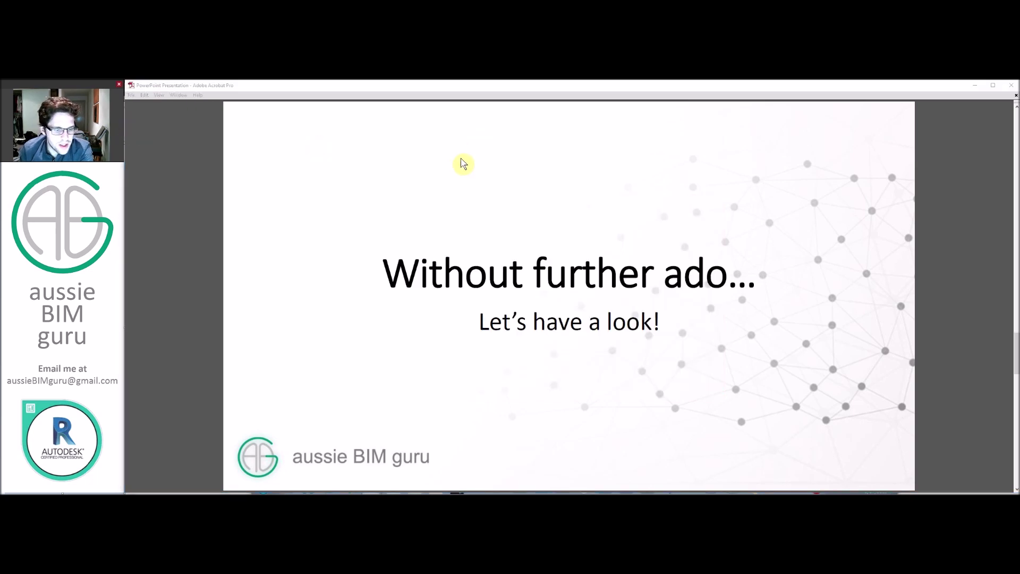
Step: Switch back to Dynamo, view the IRIS entry in the online package search and close the search
left_click(408, 492)
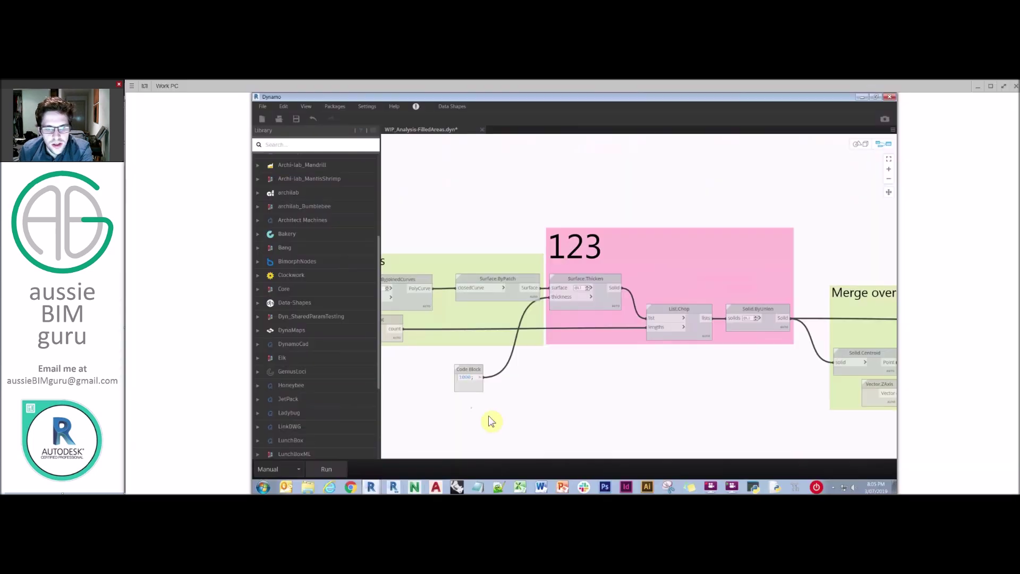
left_click(370, 486)
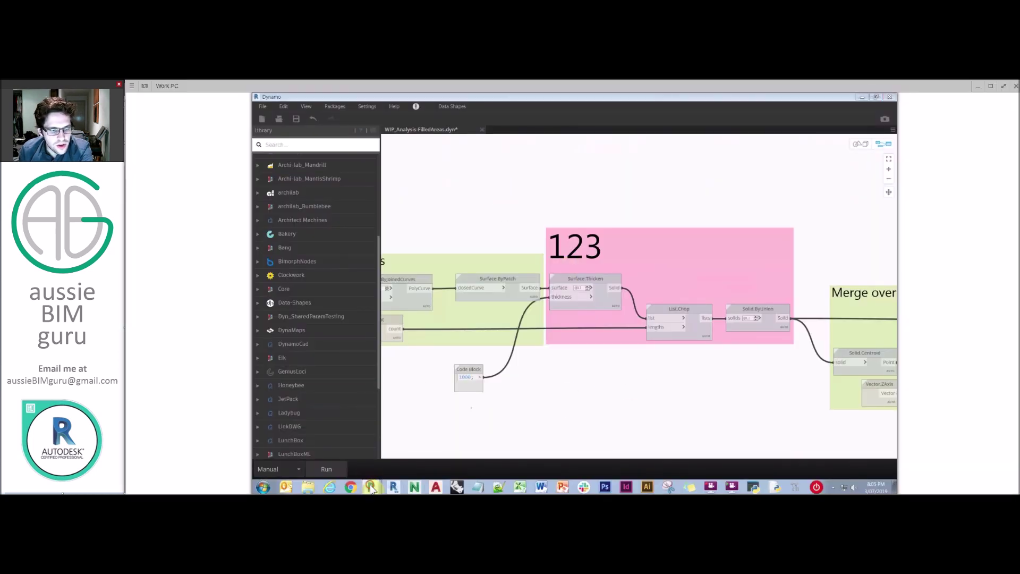
left_click(371, 470)
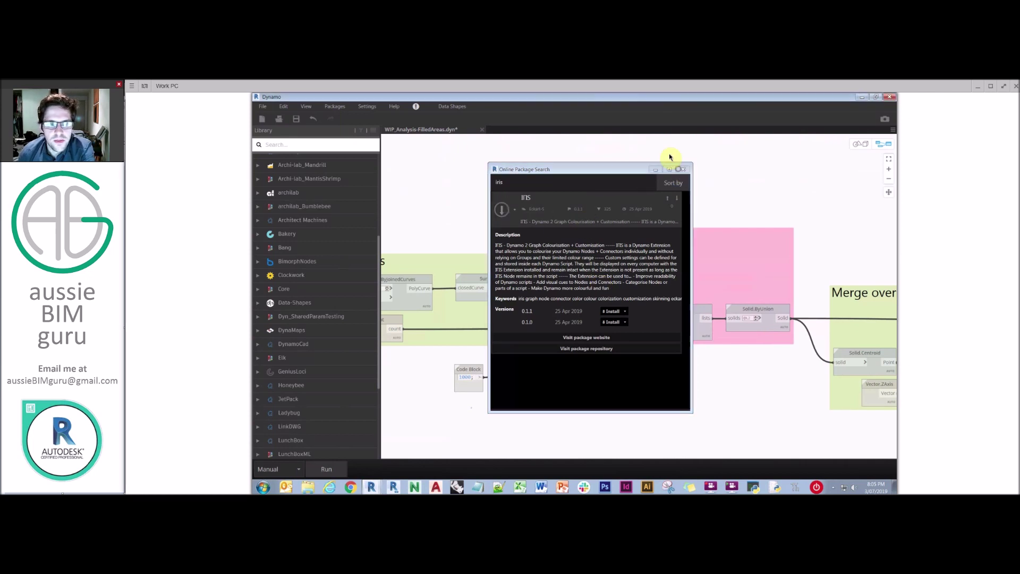
left_click(683, 168)
Step: Look for IRIS in the list of installed packages and close the list
left_click(335, 106)
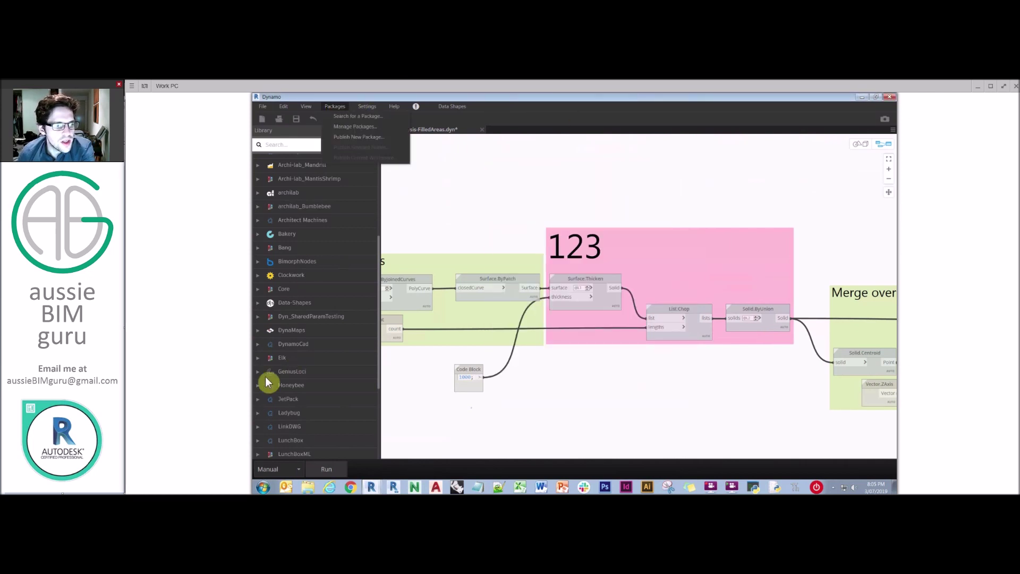
left_click(361, 127)
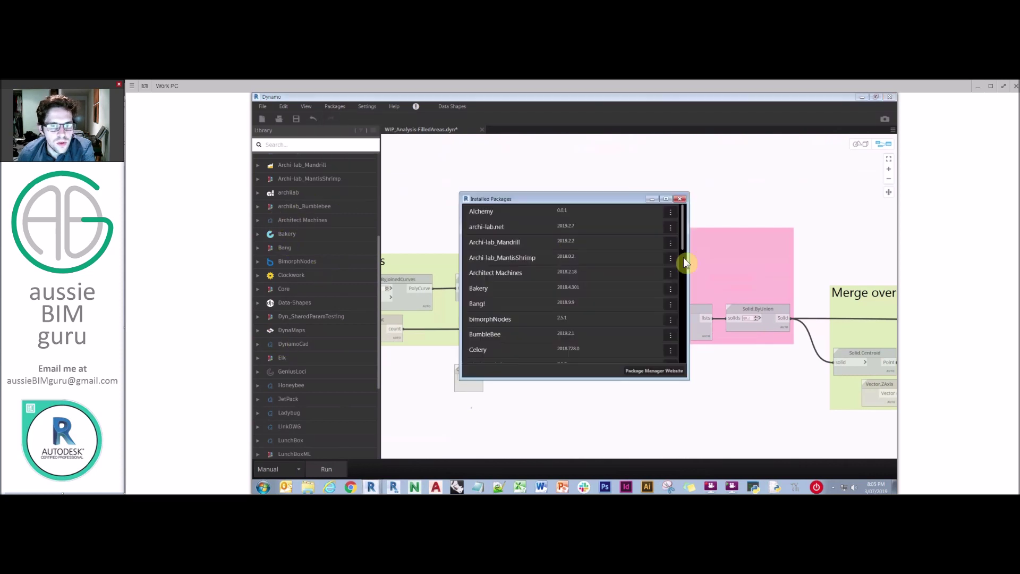
left_click_drag(683, 218, 683, 290)
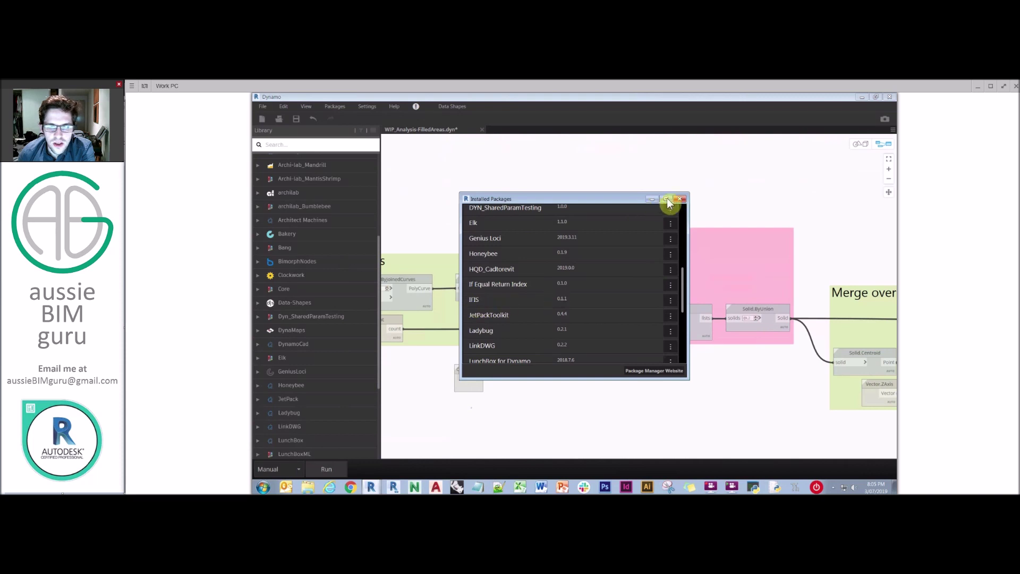
left_click(680, 199)
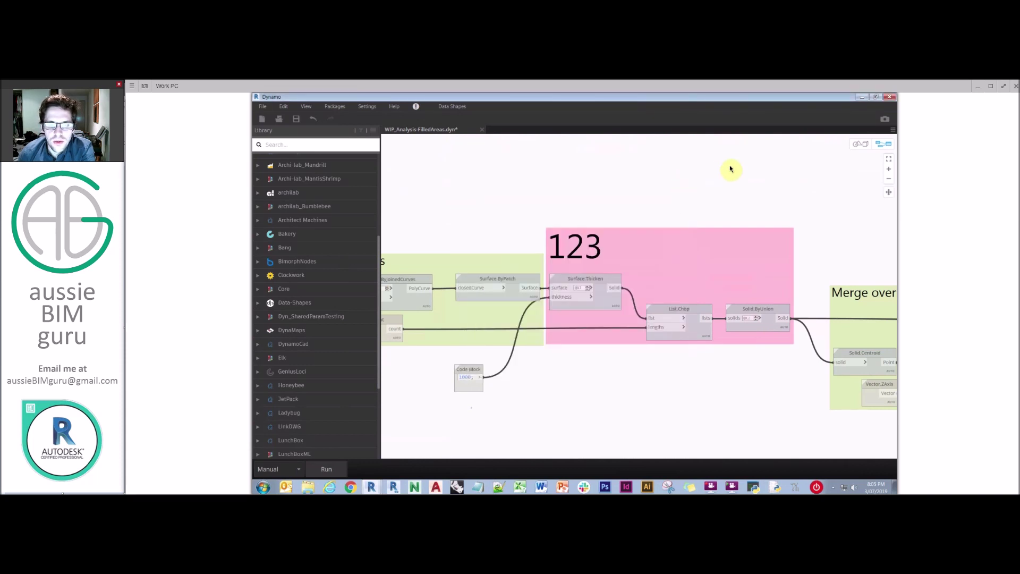
Step: Remove the "Input (filled regions)" group from around its nodes, keeping the nodes
scroll(731, 168, "down", 4)
middle_click_drag(511, 167, 699, 164)
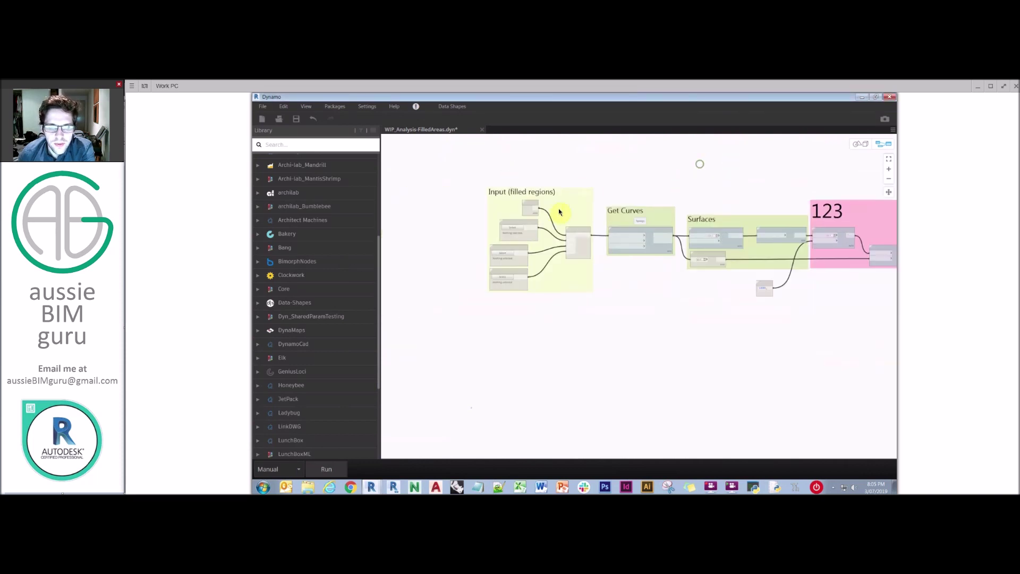
scroll(559, 212, "up", 5)
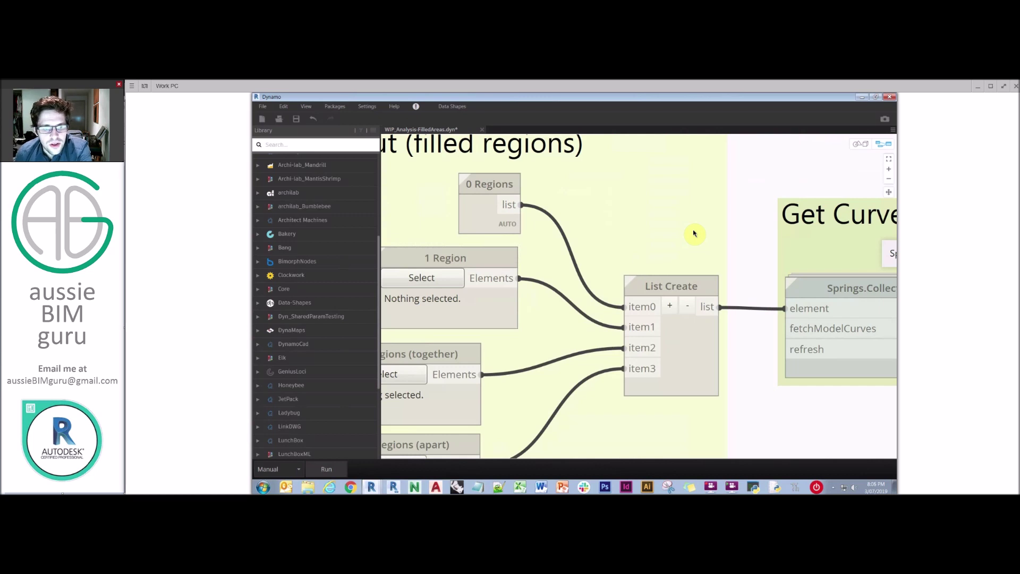
scroll(693, 232, "down", 4)
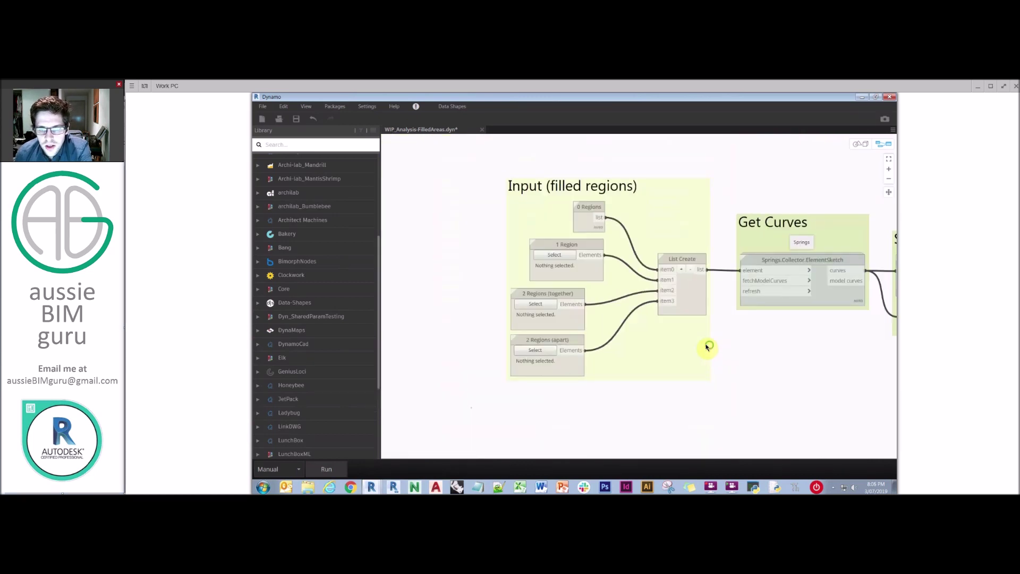
middle_click_drag(706, 346, 667, 348)
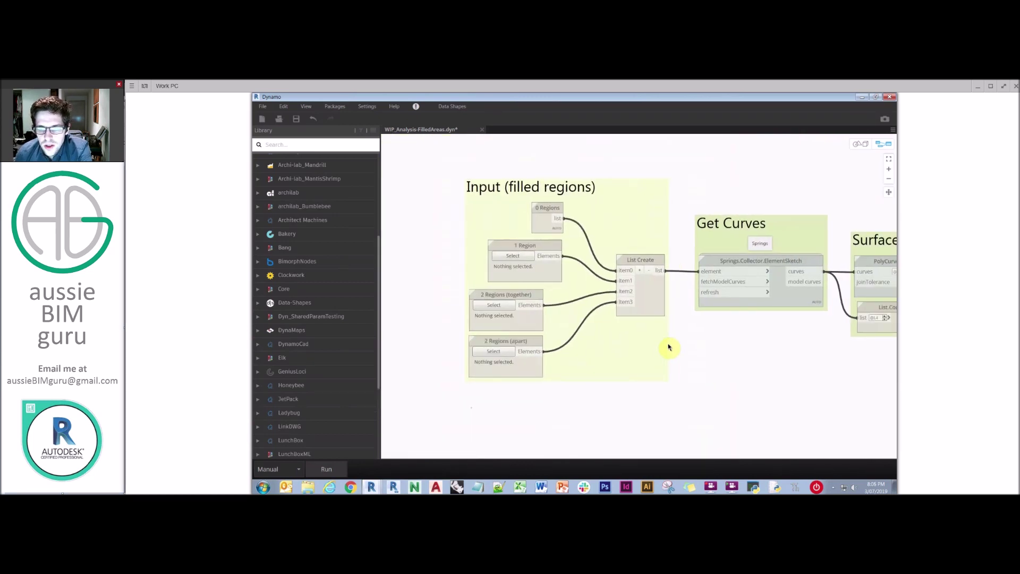
right_click(603, 202)
left_click(624, 209)
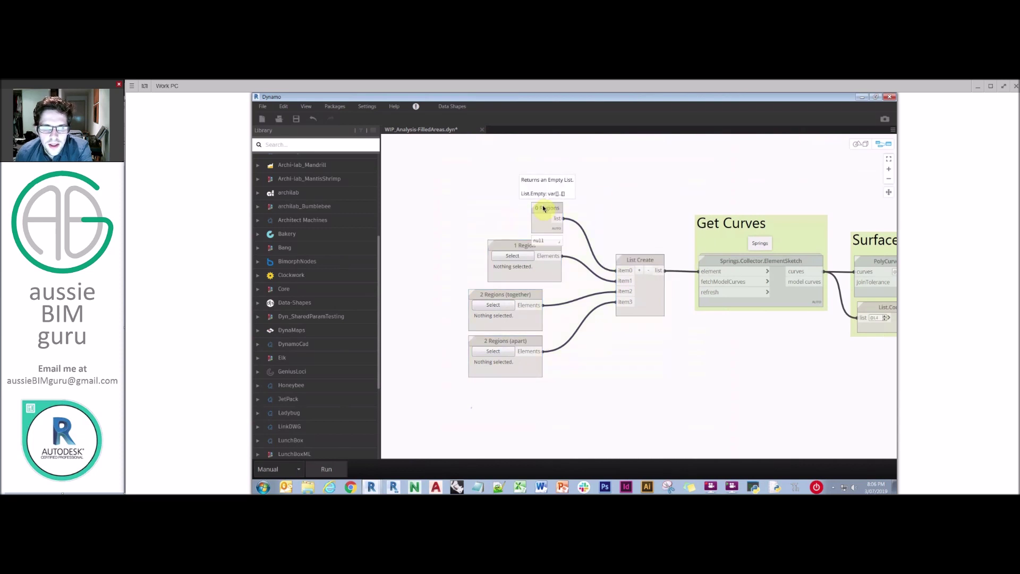
Step: Open the IRIS colour wheel over the input nodes and try a different number of displayed colours
scroll(539, 211, "up", 3)
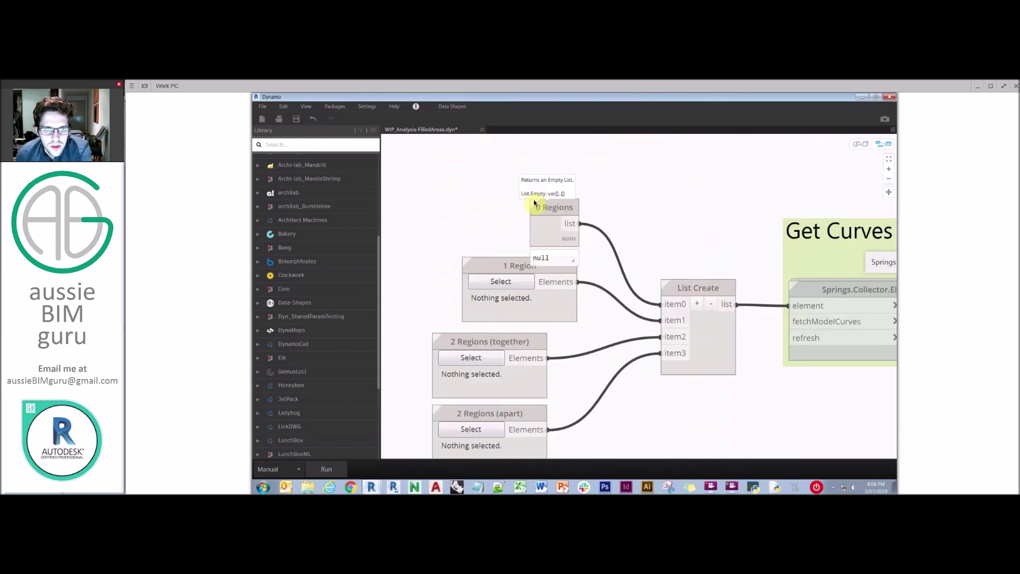
scroll(534, 204, "up", 1)
key("ctrl+shift+c")
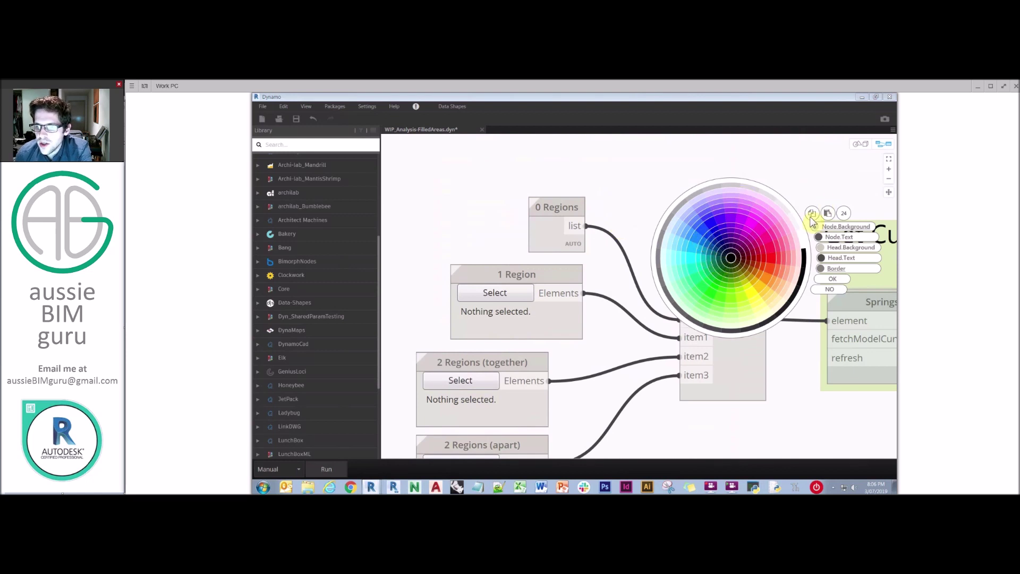
left_click(844, 213)
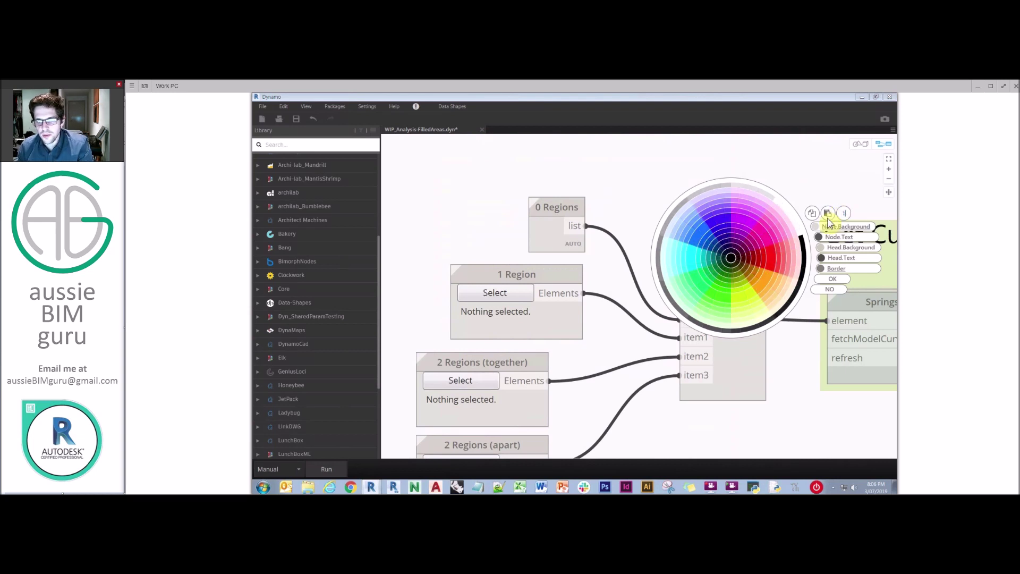
left_click(845, 213)
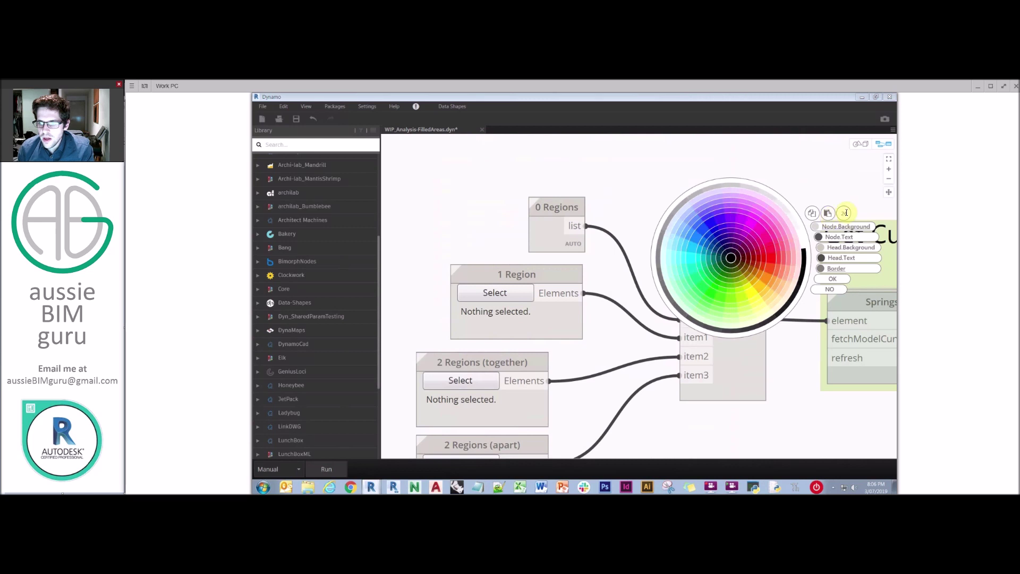
Step: Set the number of colours displayed in the IRIS colour wheel to 10
left_click(846, 212)
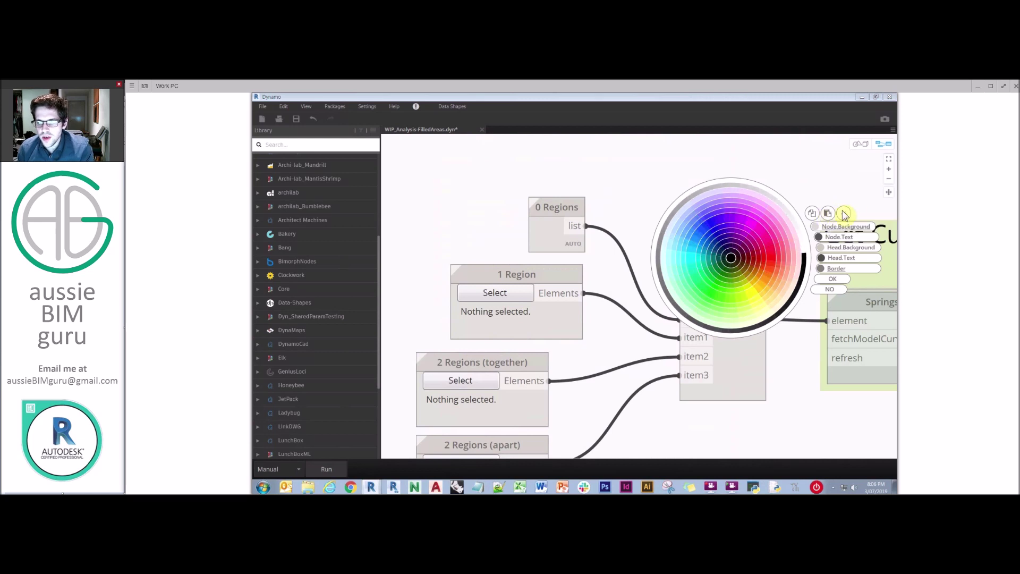
mouse_move(846, 211)
left_mouse_down()
mouse_move(819, 220)
mouse_move(829, 216)
left_mouse_up()
type("24")
type("10")
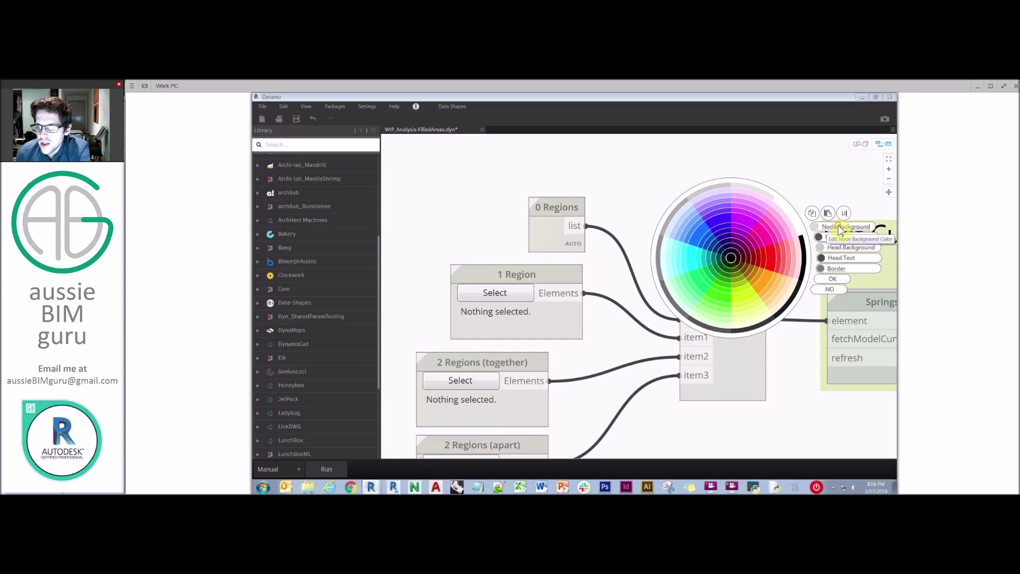
Step: Give the "0 Regions" node a green background, white header, black header text and black border, and accept the colours
left_click(698, 280)
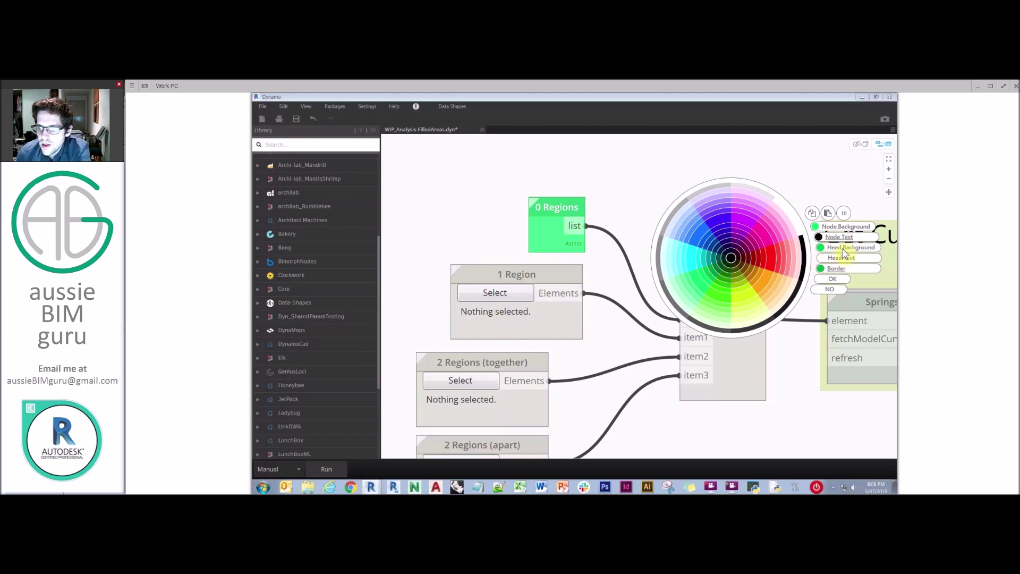
left_click(784, 218)
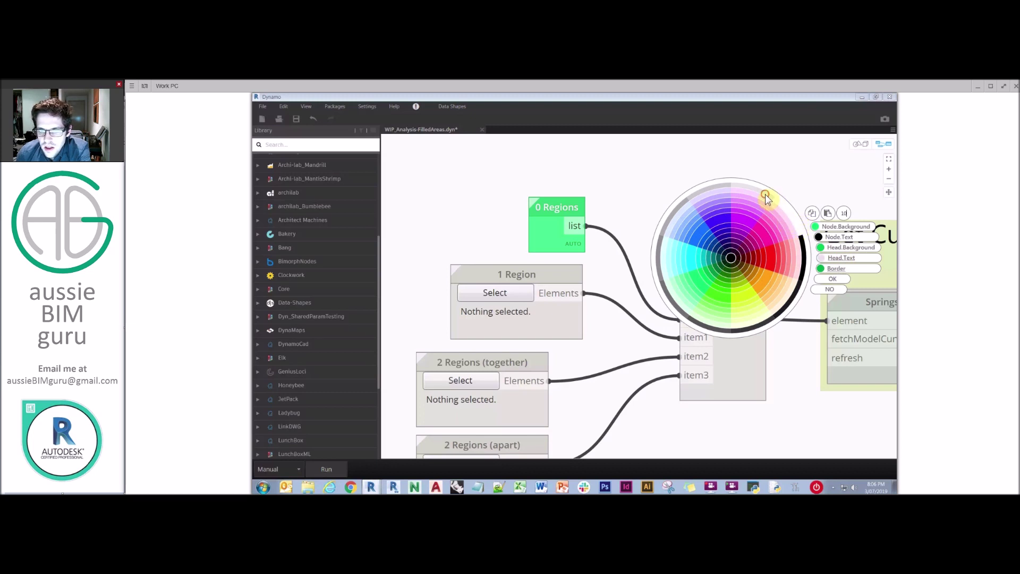
left_click(799, 231)
left_click(845, 259)
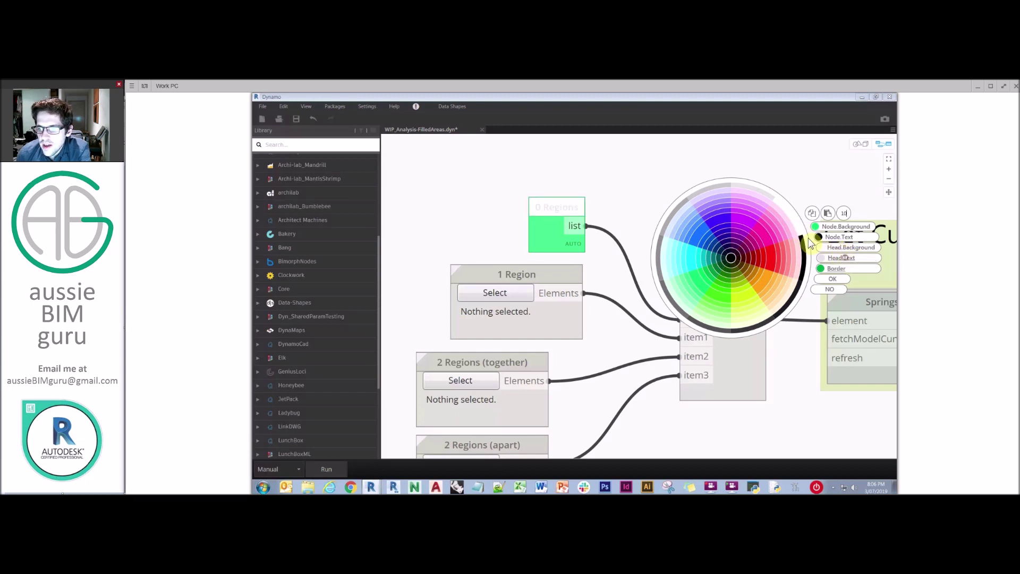
left_click(803, 246)
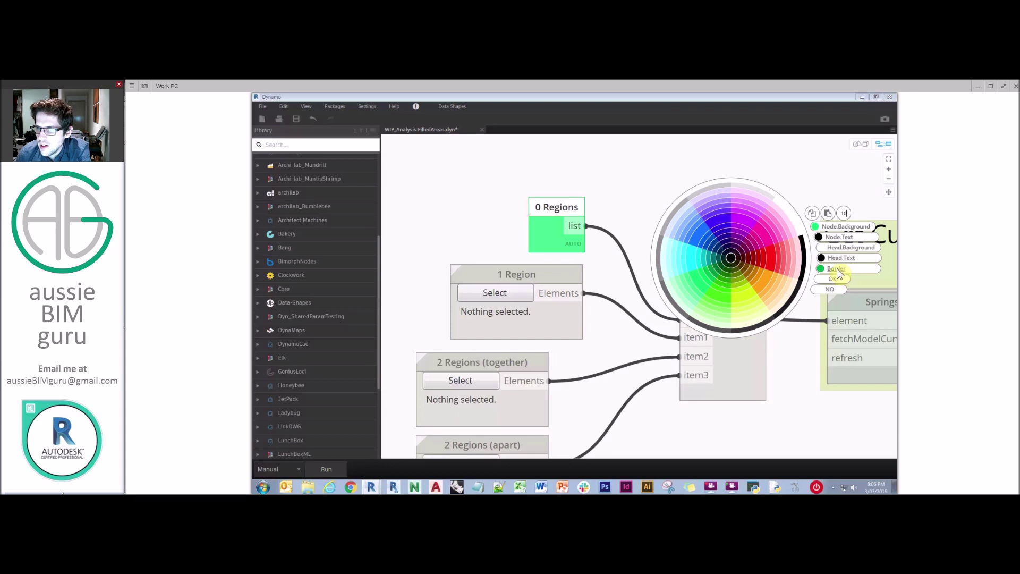
left_click(804, 244)
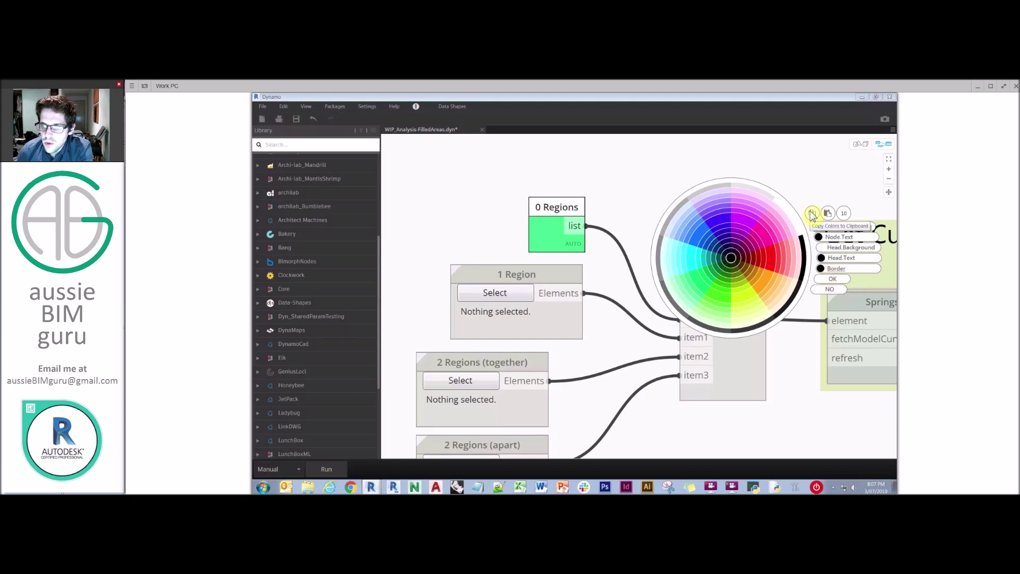
left_click(831, 278)
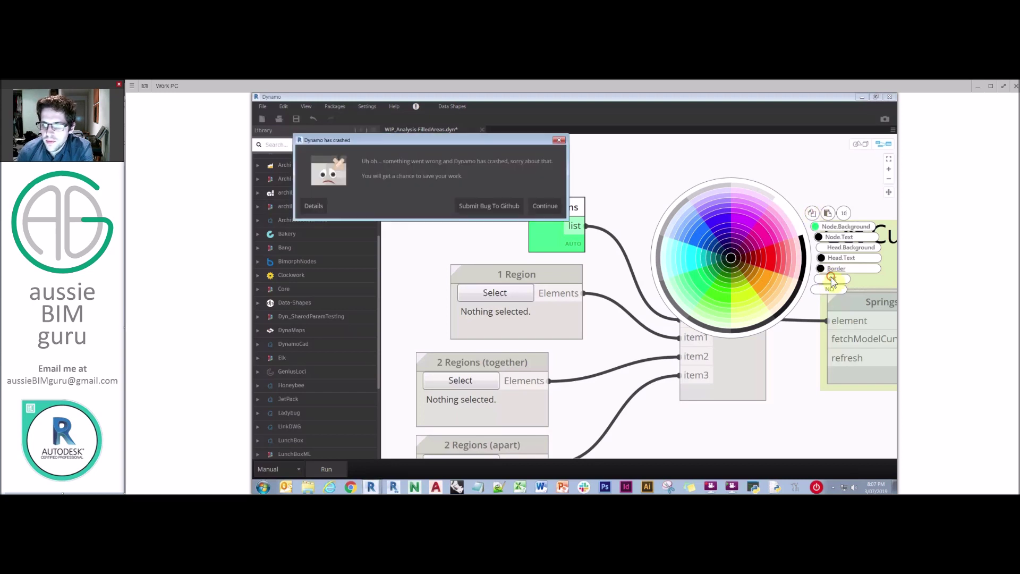
Step: Dismiss the crash report, agree to save the changes and cancel the Save As dialog
left_click(543, 207)
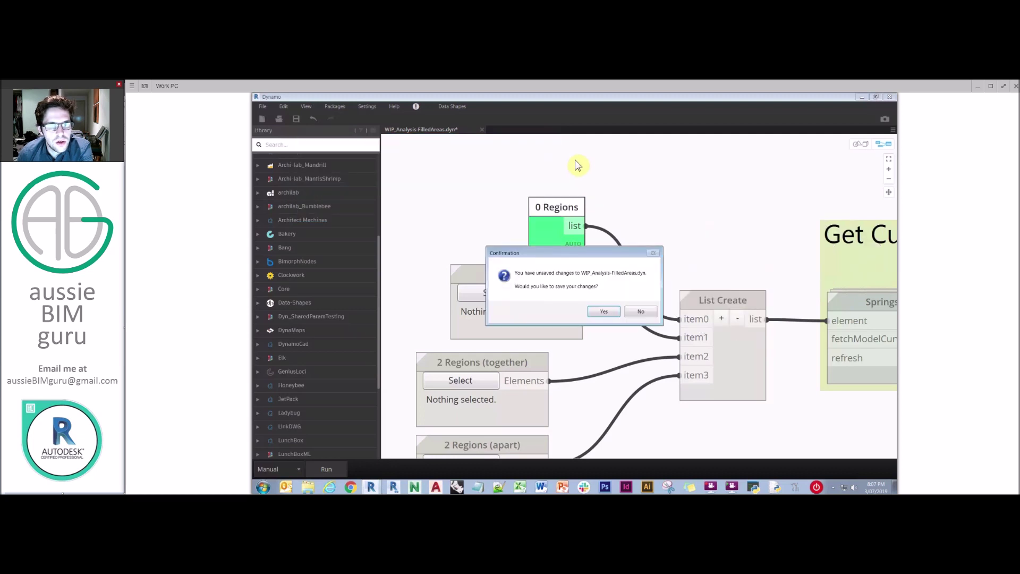
left_click(605, 311)
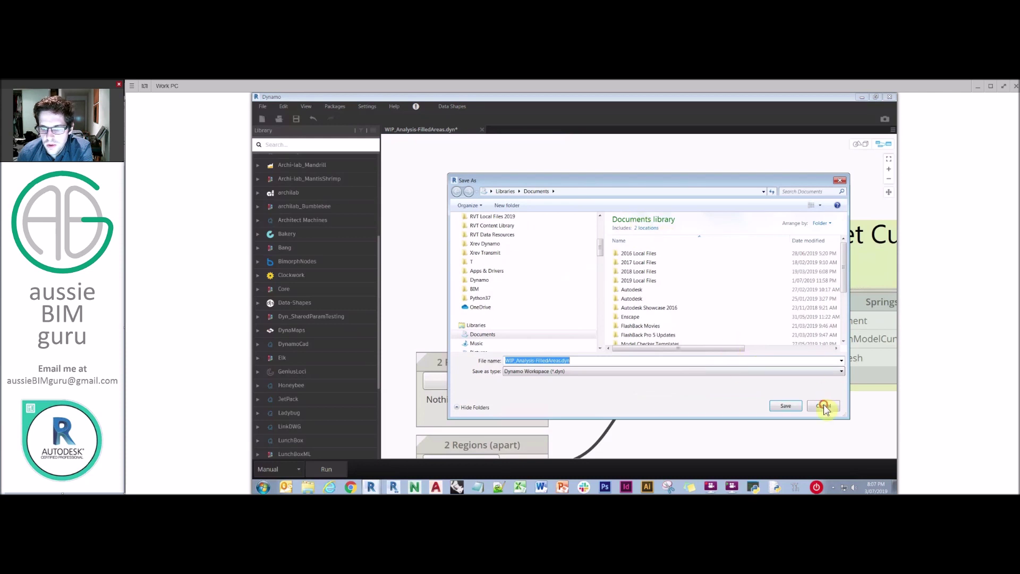
left_click(823, 405)
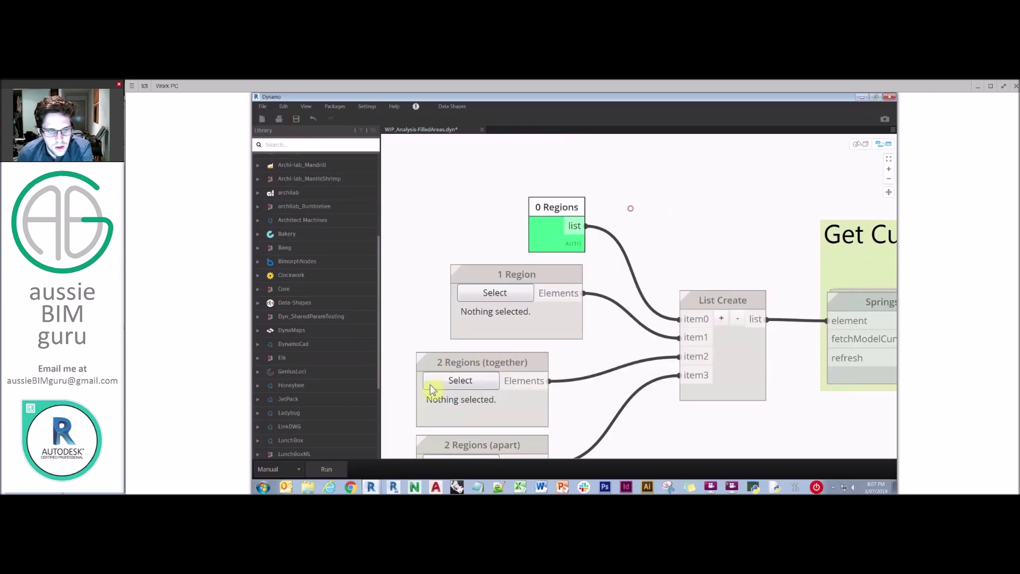
Step: Return to the open colour wheel and close it without applying the colours to the "0 Regions" node
left_click(371, 487)
left_click(382, 469)
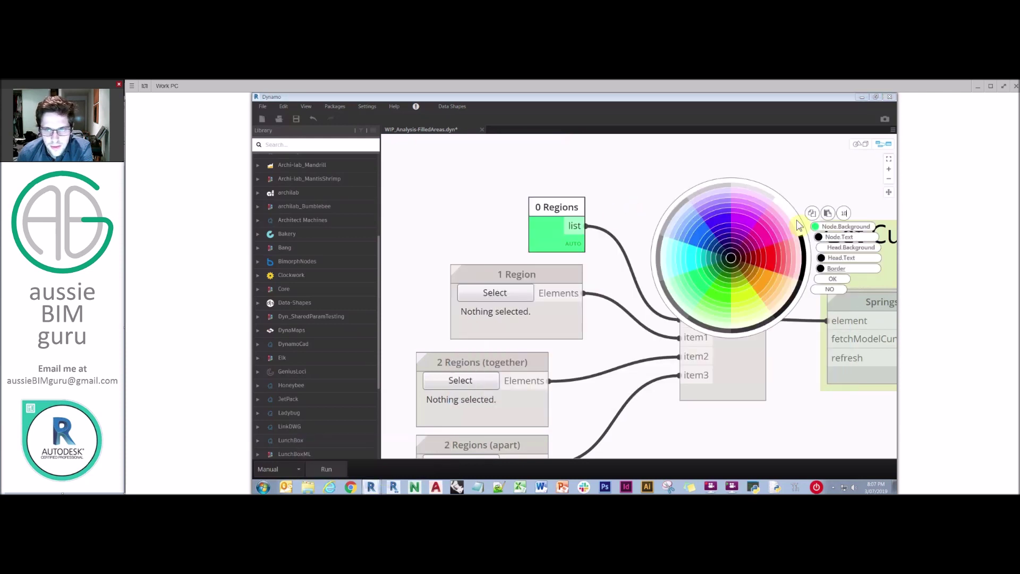
left_click(655, 193)
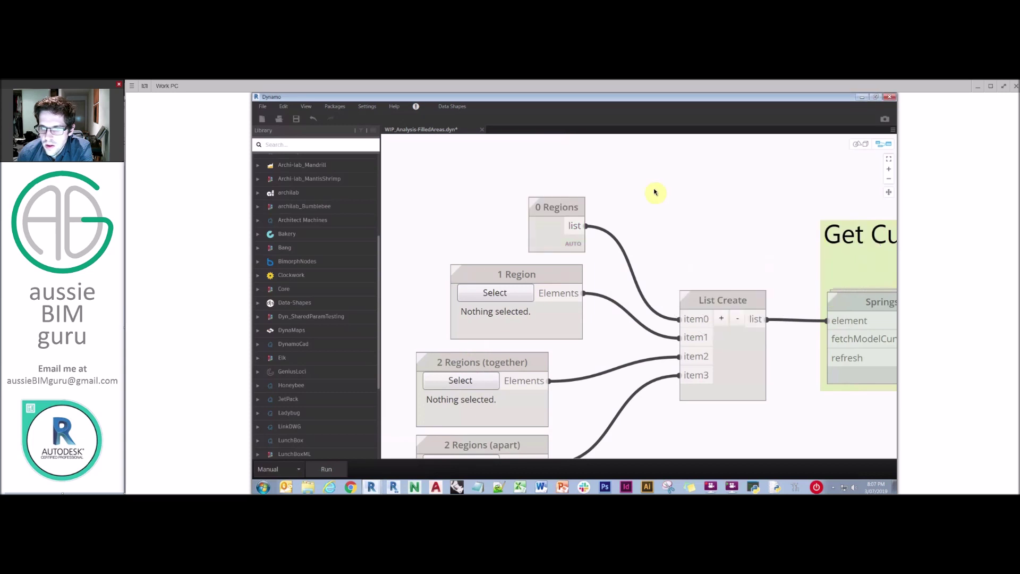
Step: Open the colour wheel for the "0 Regions" node, paste the copied colours and accept them
left_click(552, 208)
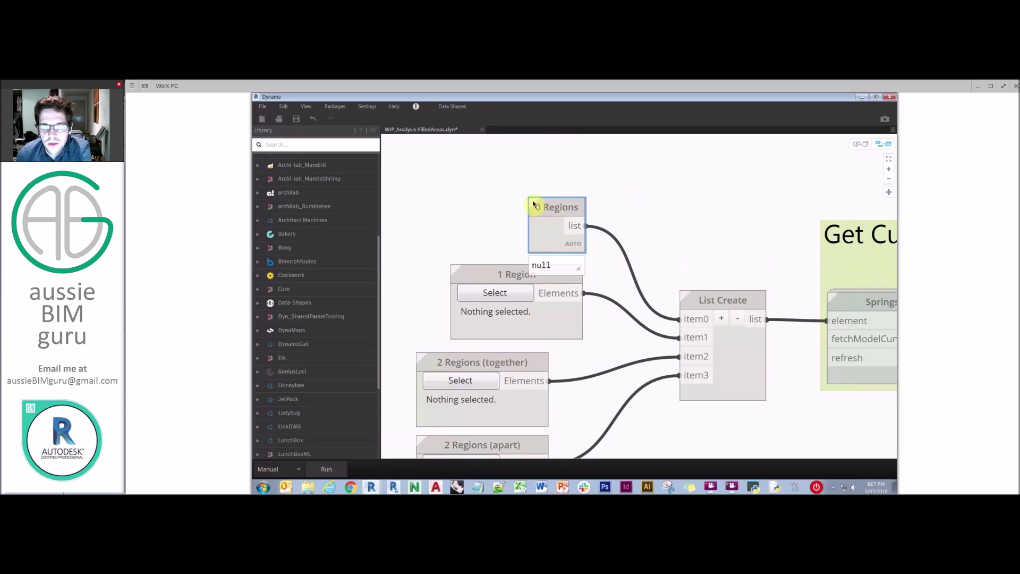
left_click(532, 201)
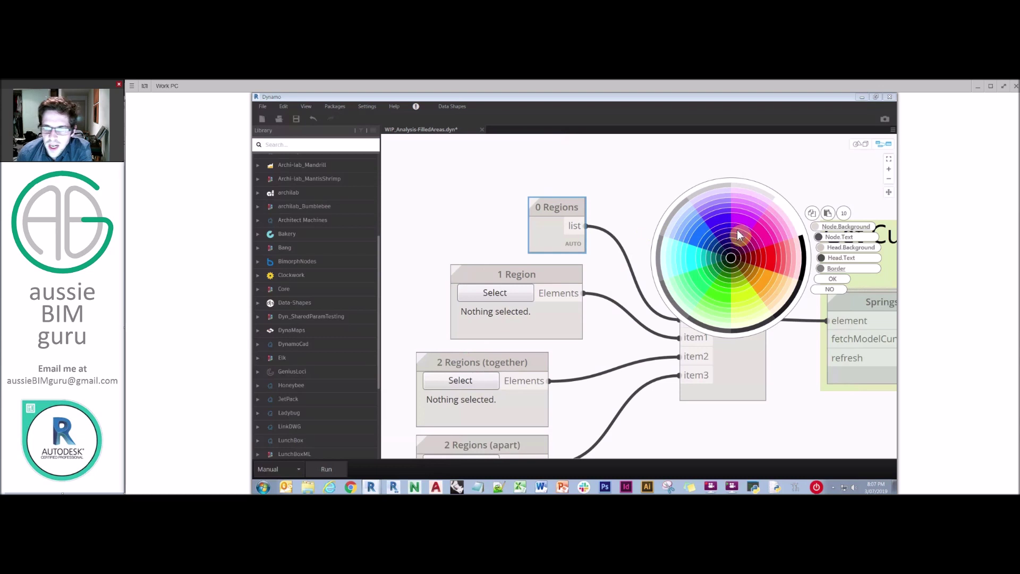
left_click(829, 213)
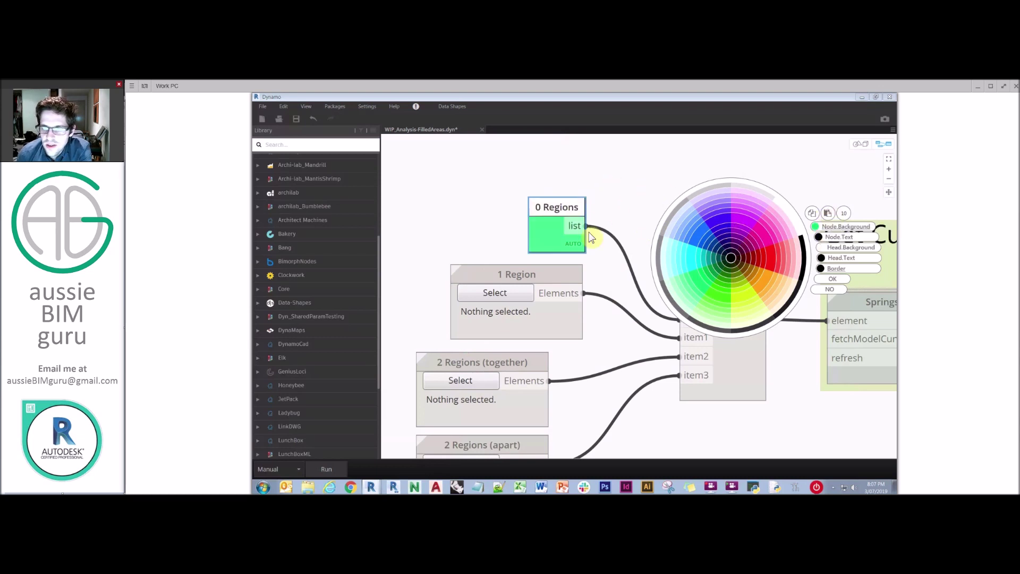
left_click(832, 278)
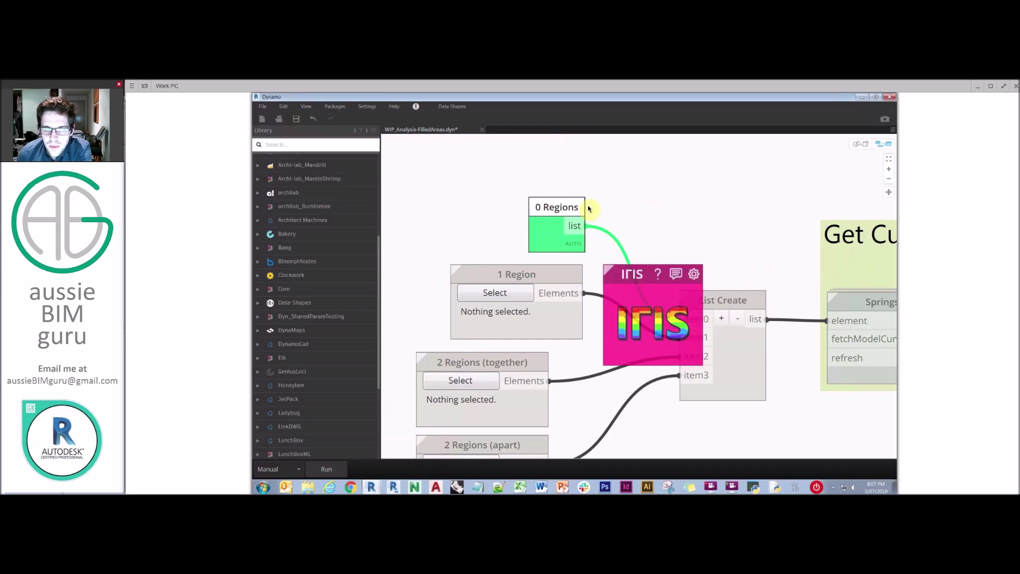
Step: Move the IRIS node into the empty space above the List Create node
left_click_drag(640, 275, 708, 178)
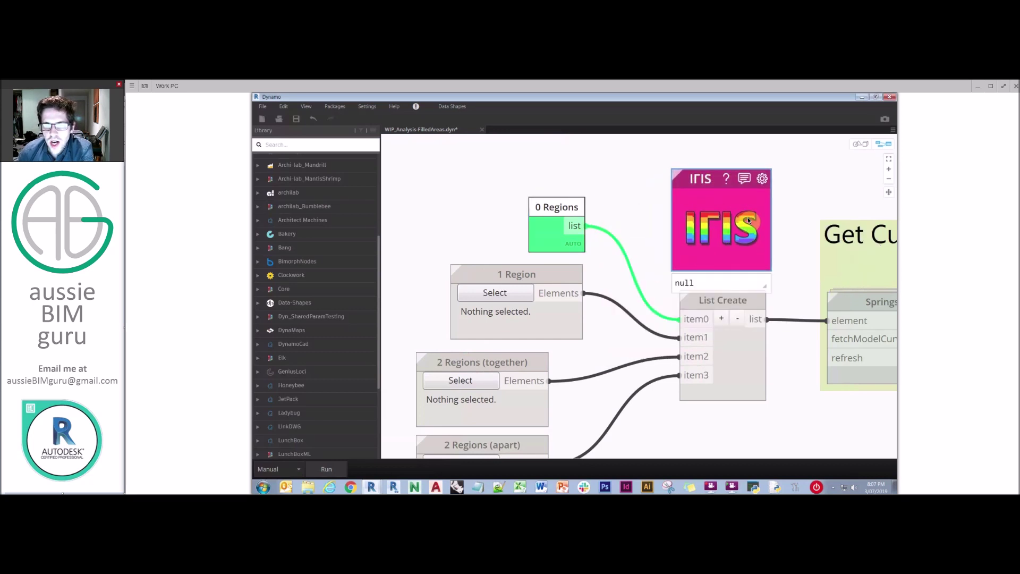
left_click(650, 204)
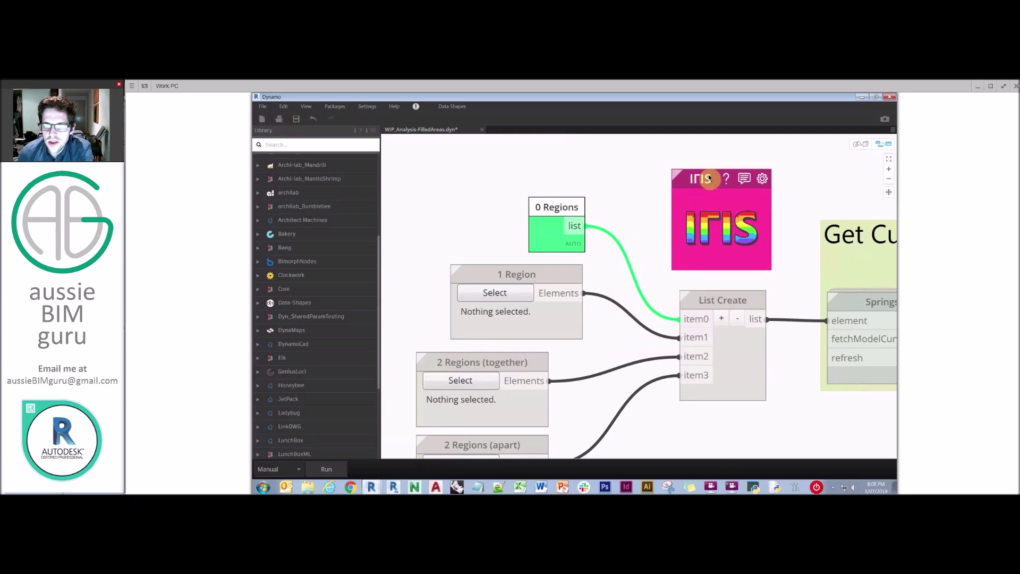
mouse_move(701, 183)
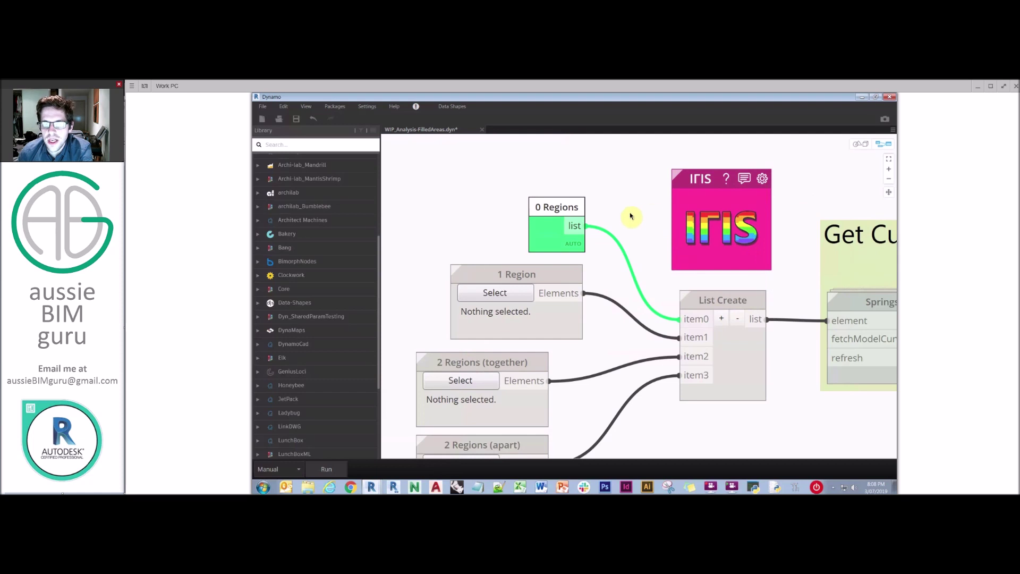
mouse_move(728, 234)
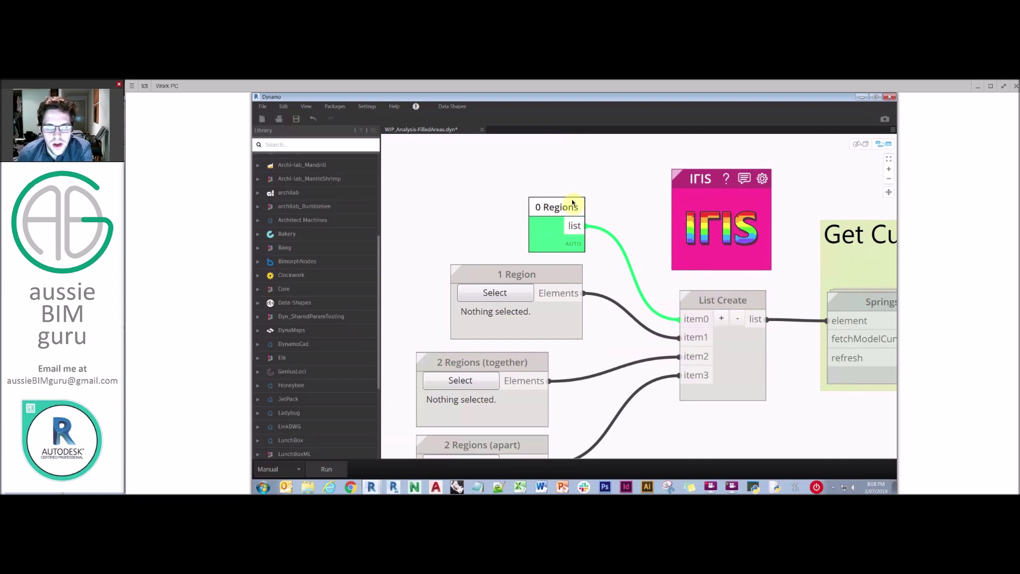
Step: Recolour the IRIS node's background and header to a near-black grey and accept the change
left_click(703, 183)
mouse_move(701, 180)
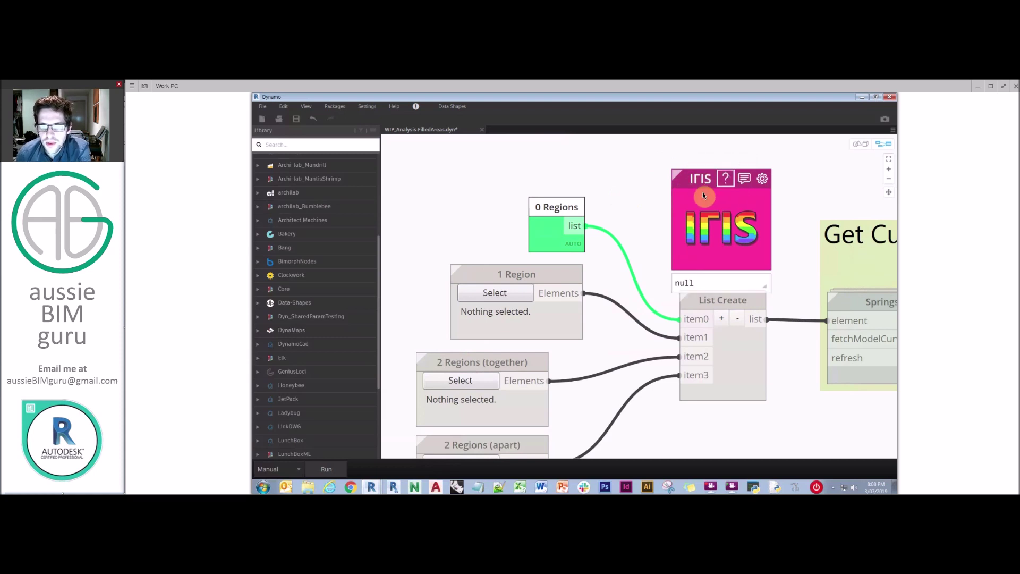
left_click(674, 173)
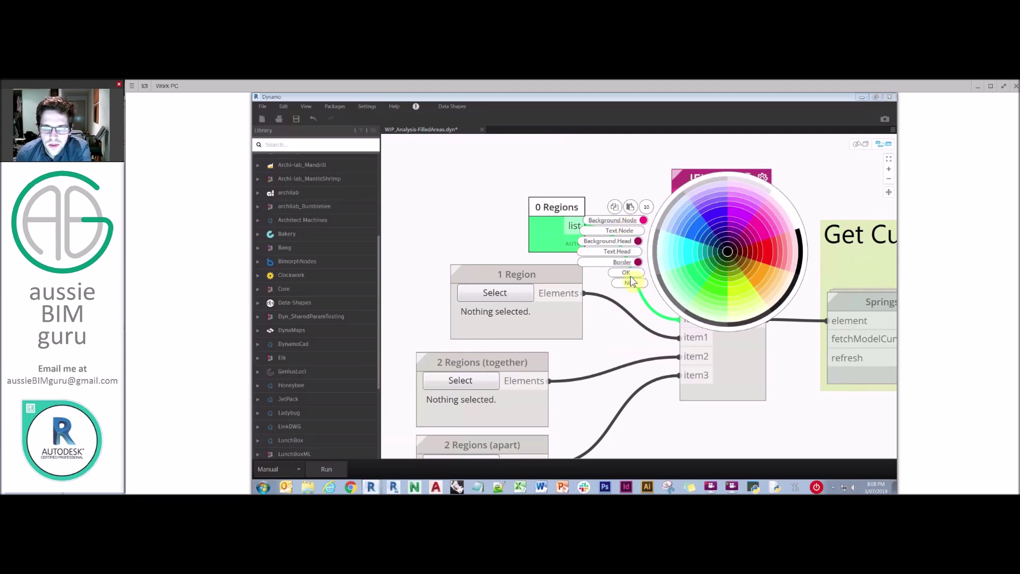
left_click(660, 203)
left_click(674, 172)
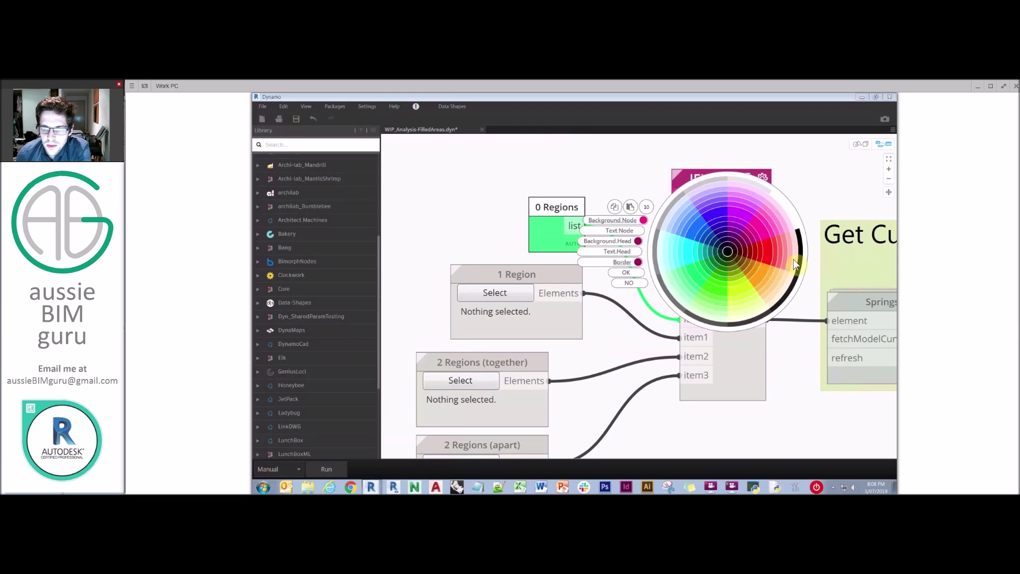
left_click(629, 272)
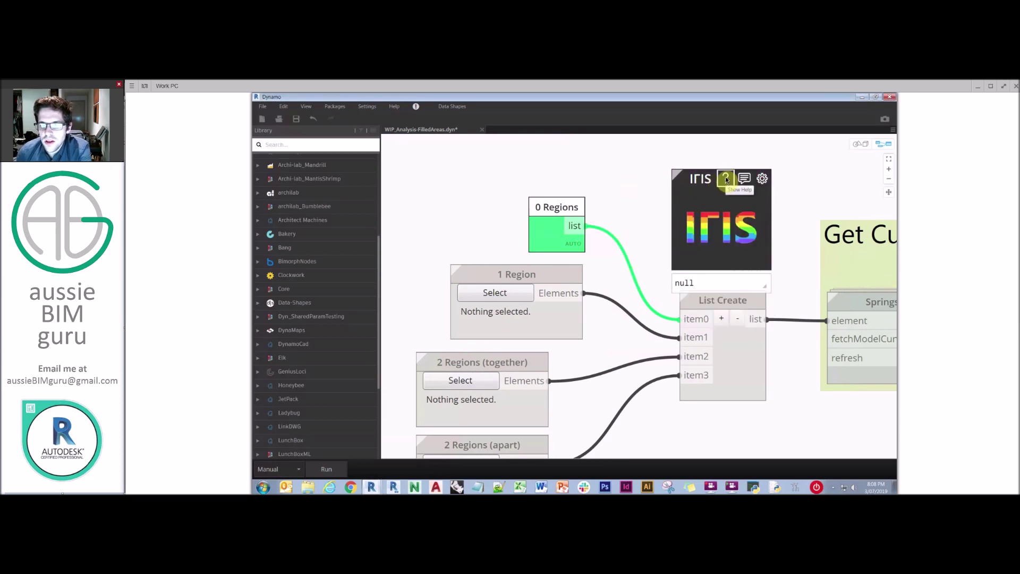
Step: Open the IRIS help, look through its Colourisation and Colour Wheel pages, and close it
scroll(643, 208, "down", 2)
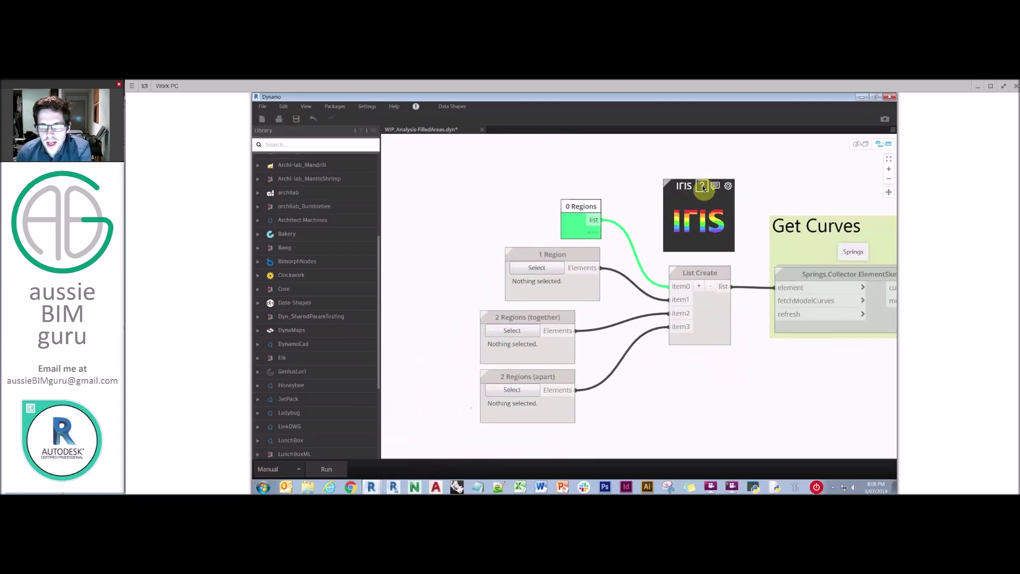
left_click(700, 182)
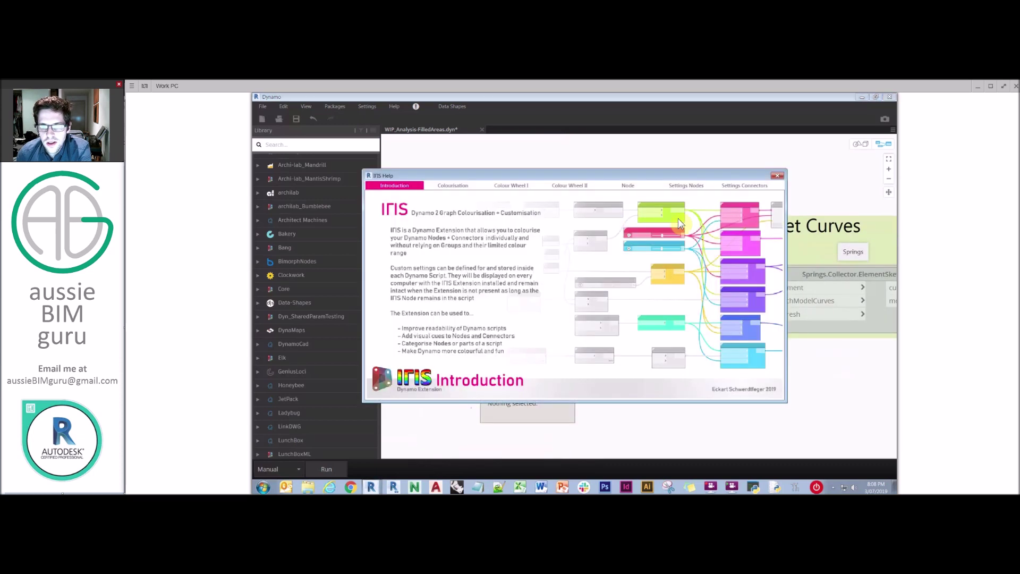
left_click(449, 187)
left_click(510, 184)
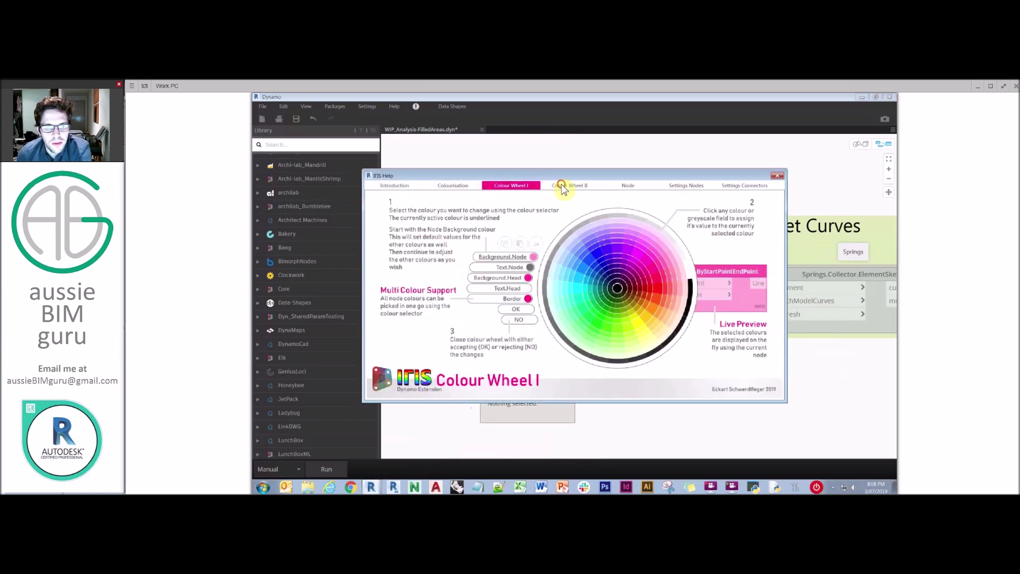
left_click(558, 186)
left_click(465, 187)
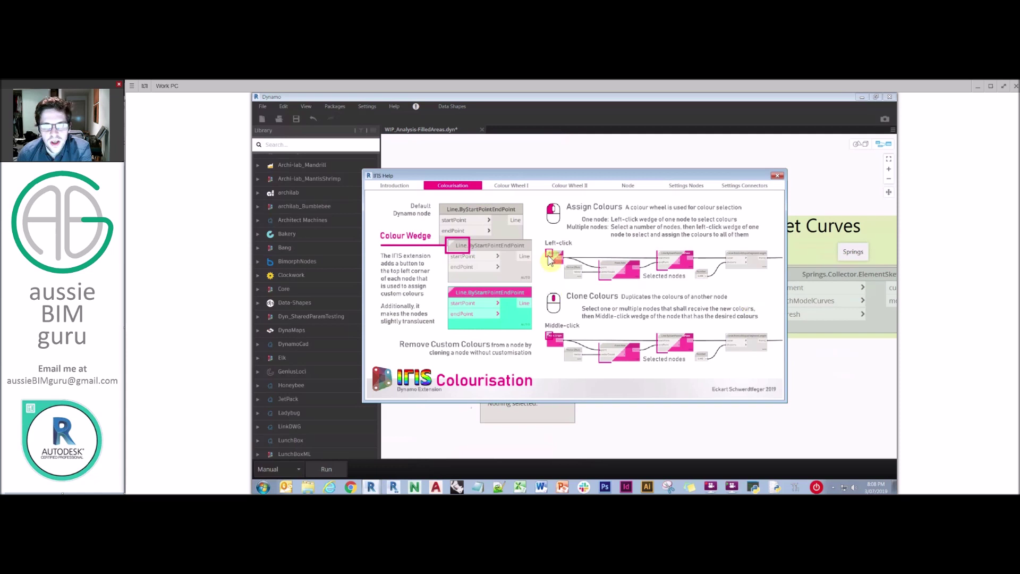
left_click(777, 177)
Step: Clone the "0 Regions" node's colours onto the "1 Region", "2 Regions (together)" and "2 Regions (apart)" nodes
middle_click_drag(778, 162, 737, 160)
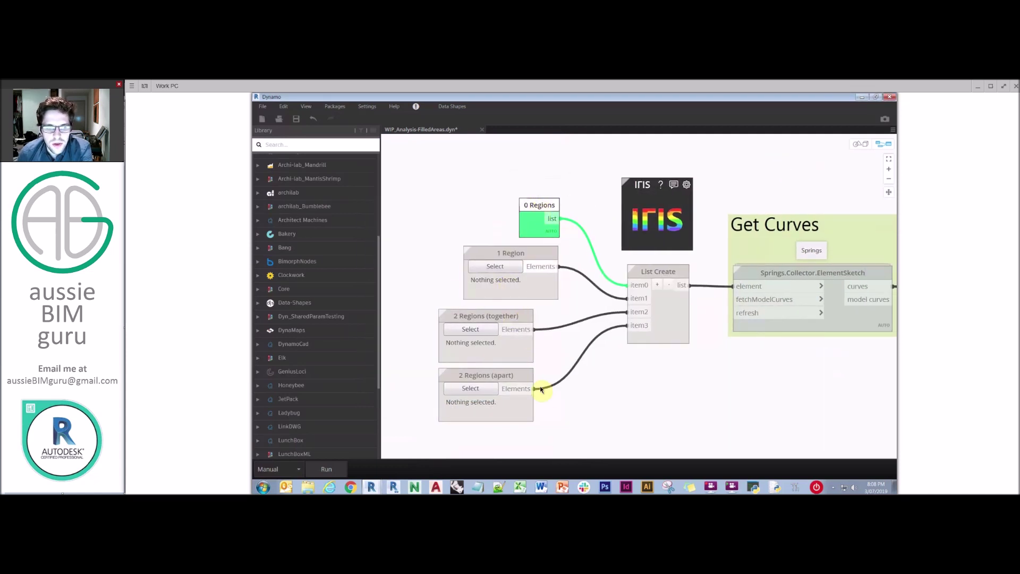
left_click_drag(571, 436, 471, 260)
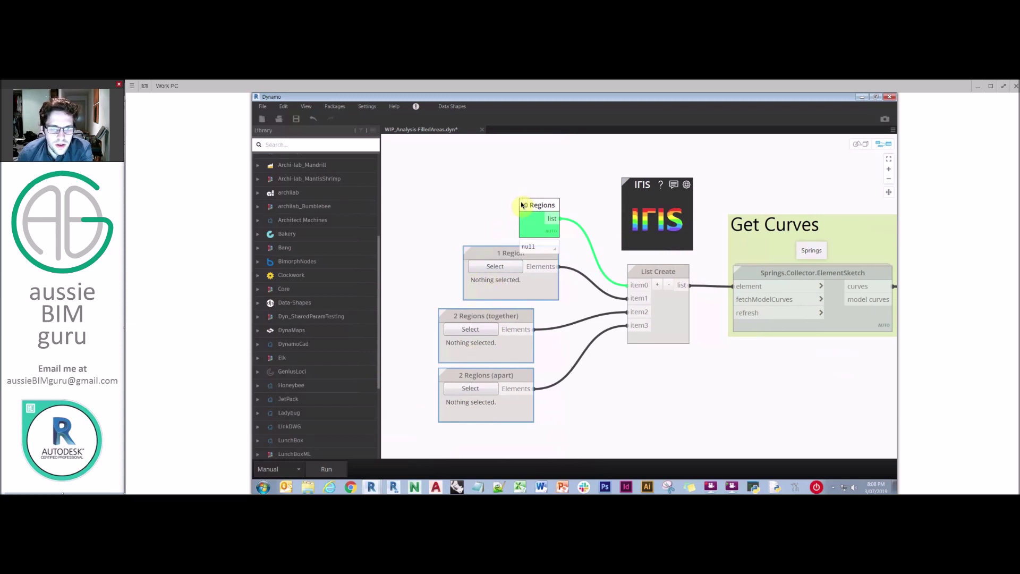
left_click(521, 202)
left_click(805, 269)
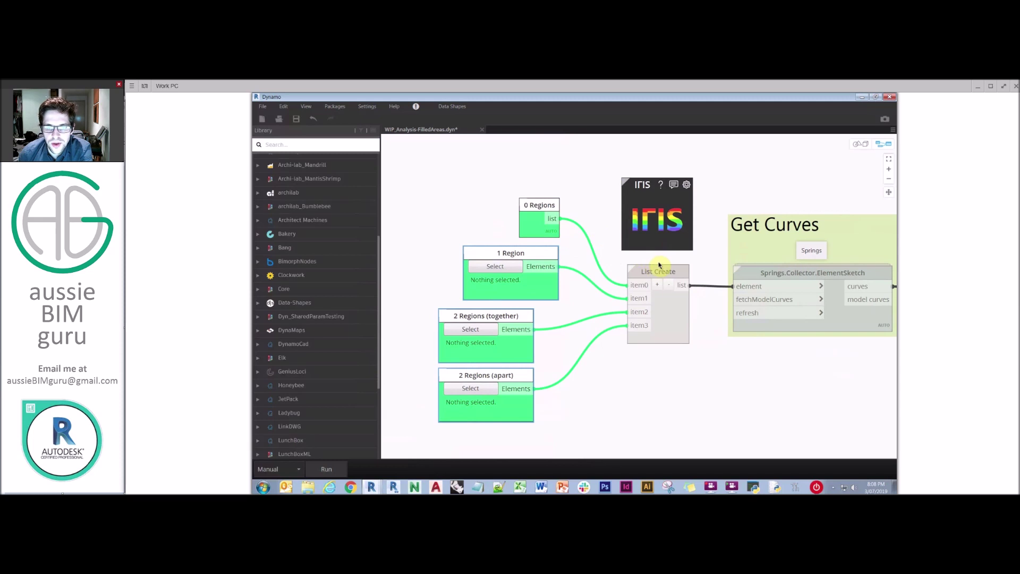
Step: Clone the green region colours onto the List Create node, and recolour that node blue with the colour wheel
left_click_drag(691, 370, 625, 262)
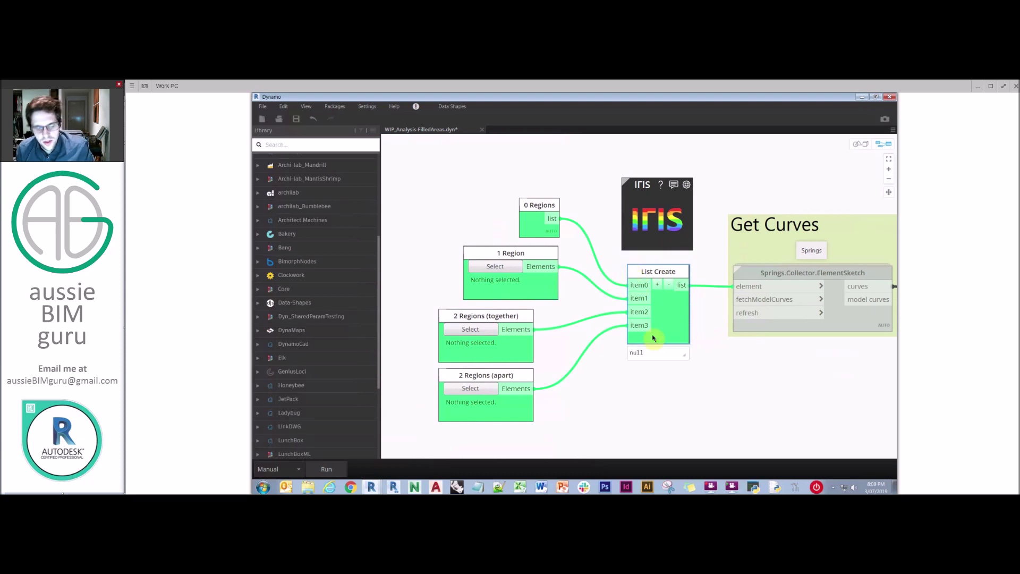
left_click(630, 267)
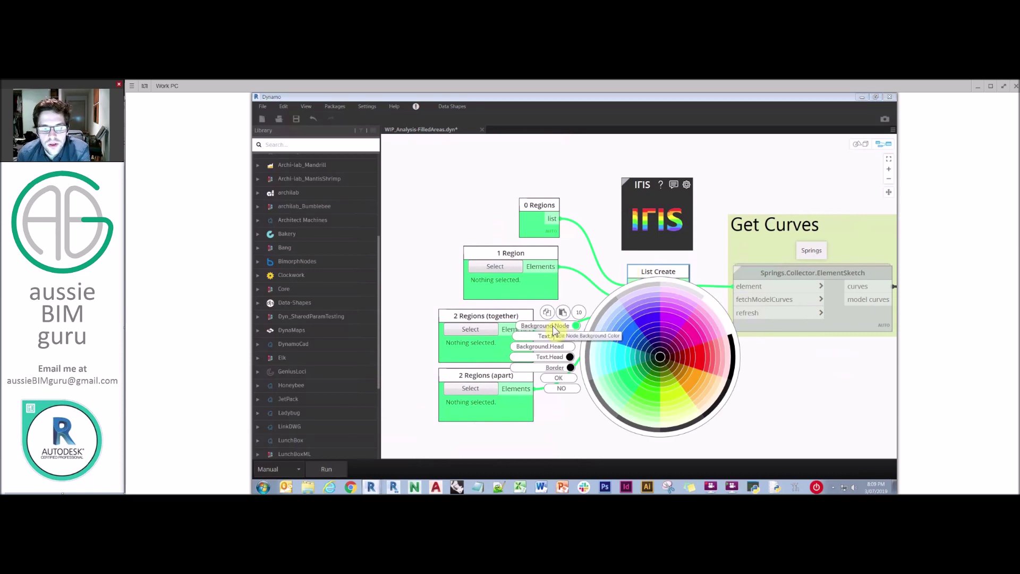
left_click(611, 317)
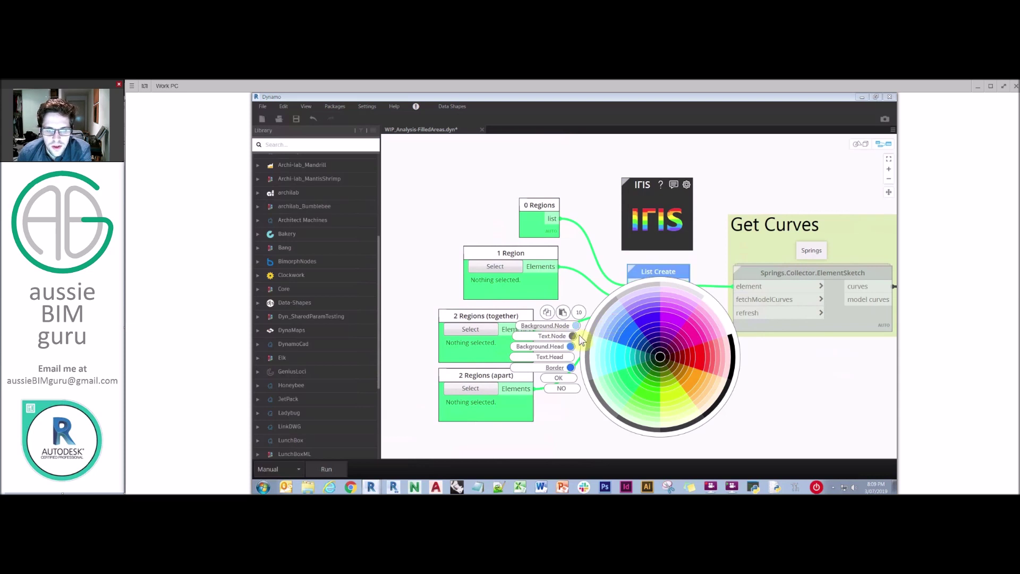
left_click(558, 377)
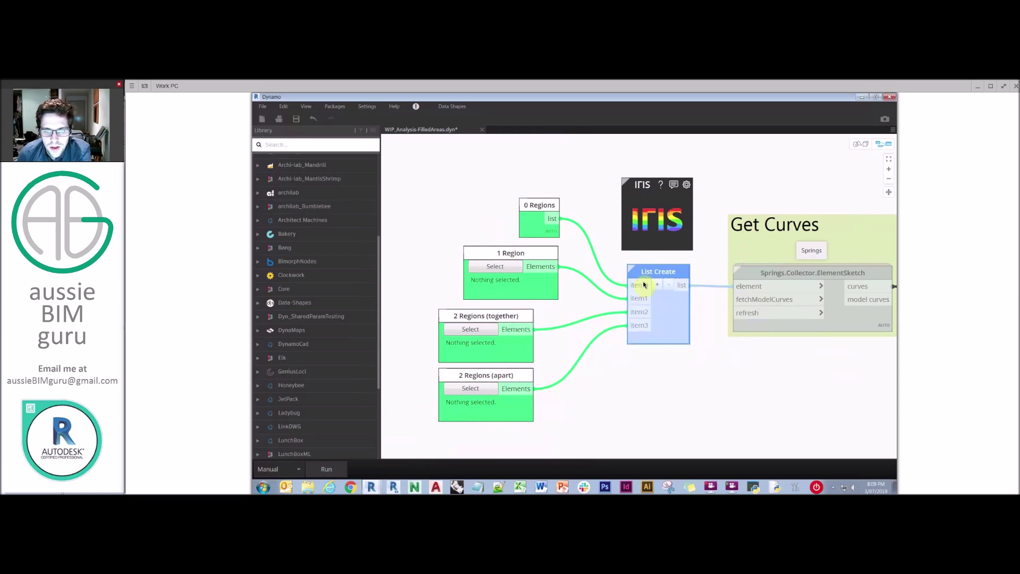
Step: Set the List Create node's text to black, its header to light violet and its border to black, and accept
left_click(630, 271)
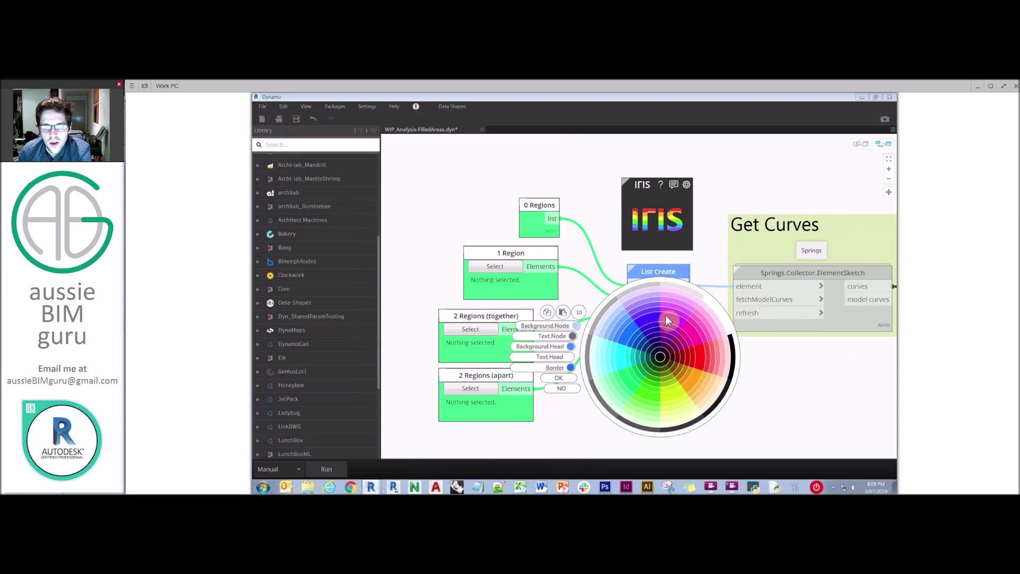
left_click(558, 378)
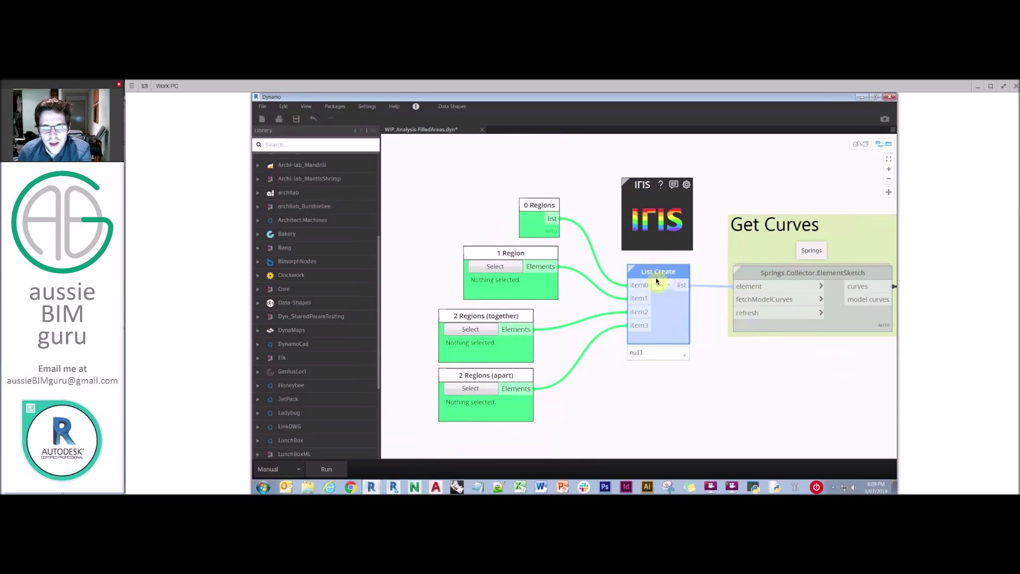
left_click(629, 268)
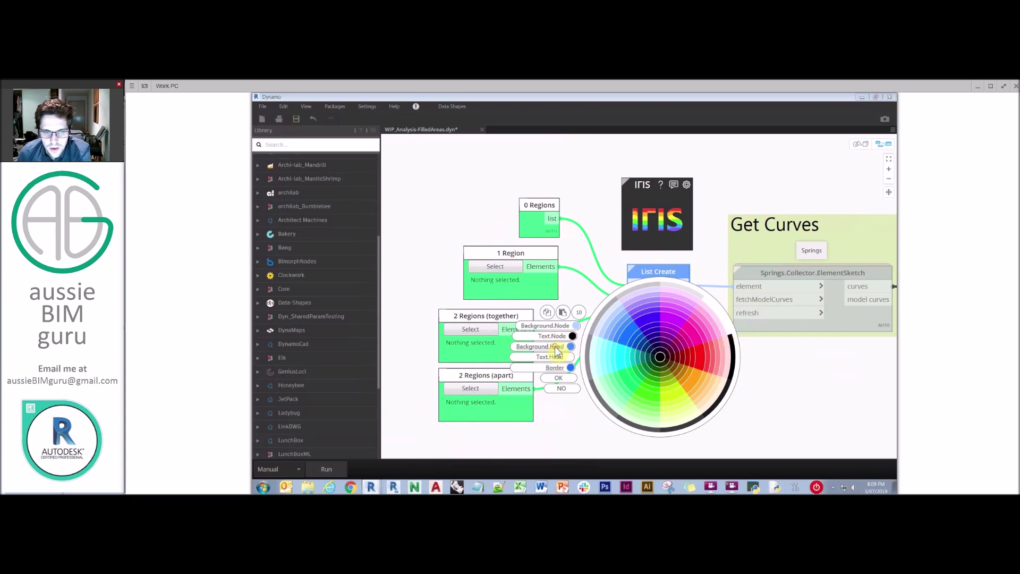
left_click(667, 314)
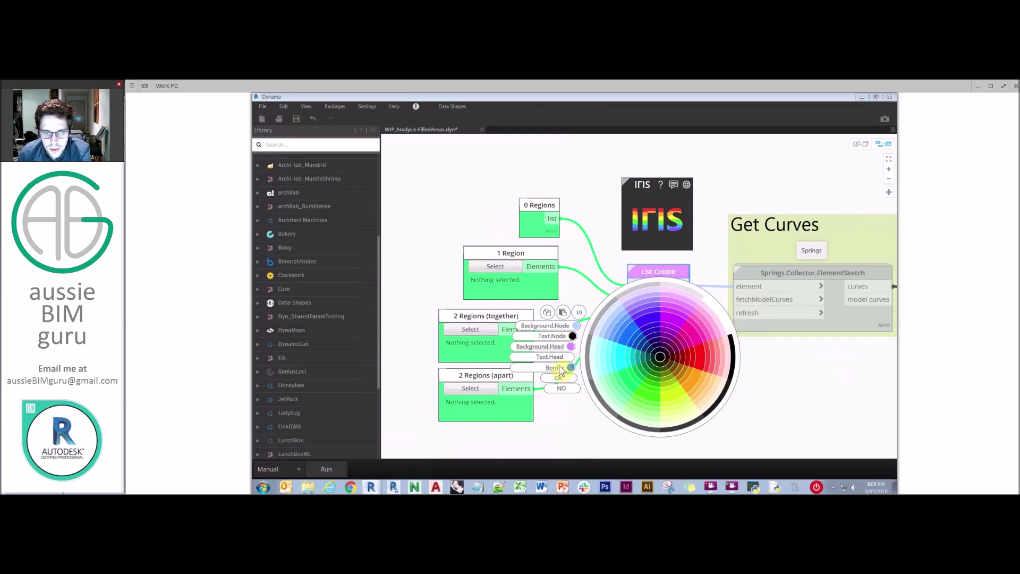
left_click(732, 346)
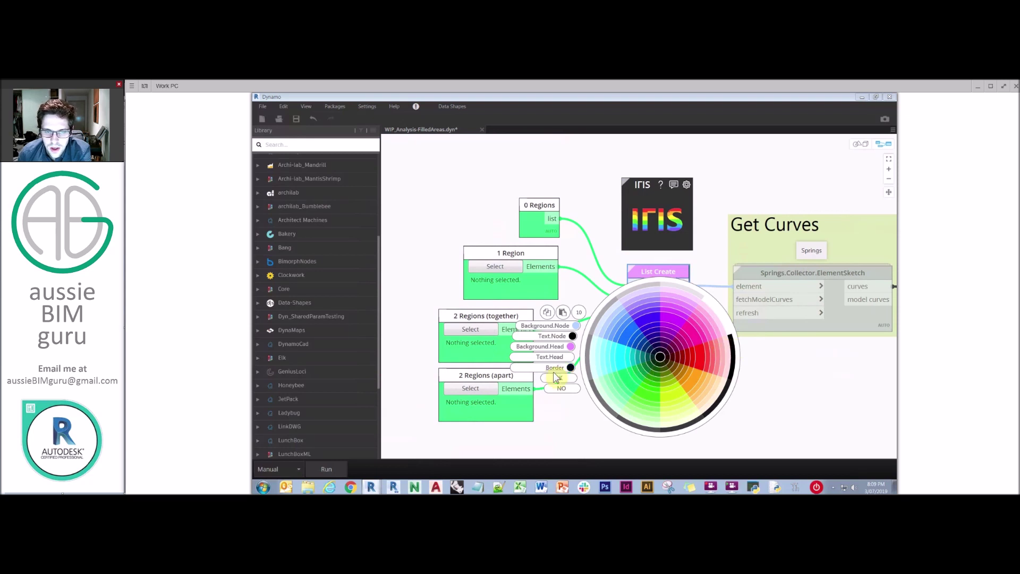
left_click(559, 377)
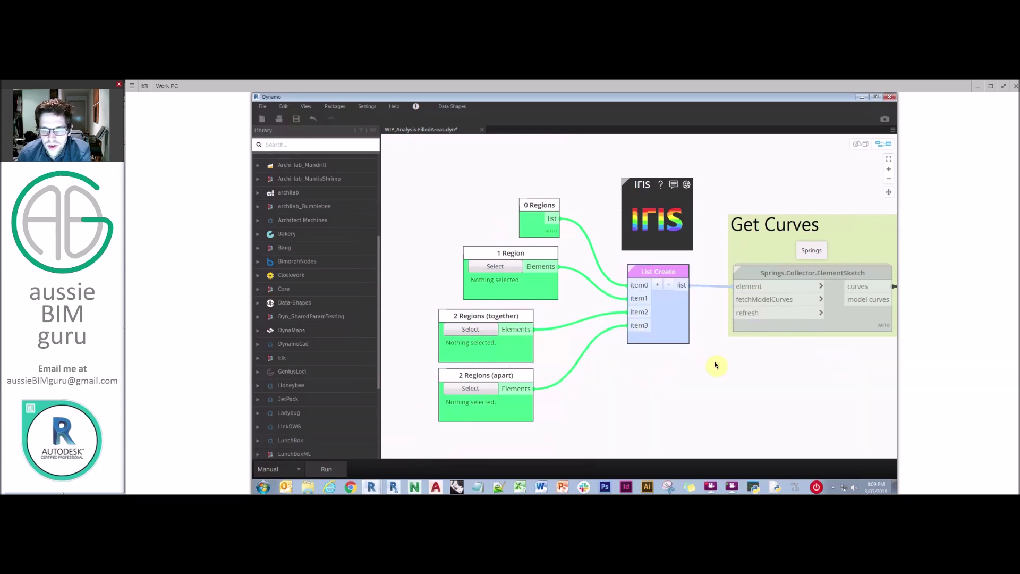
Step: Remove the "Get Curves" group and clone the List Create node's colours onto the Springs.Collector.ElementSketch node
middle_click_drag(706, 361, 665, 357)
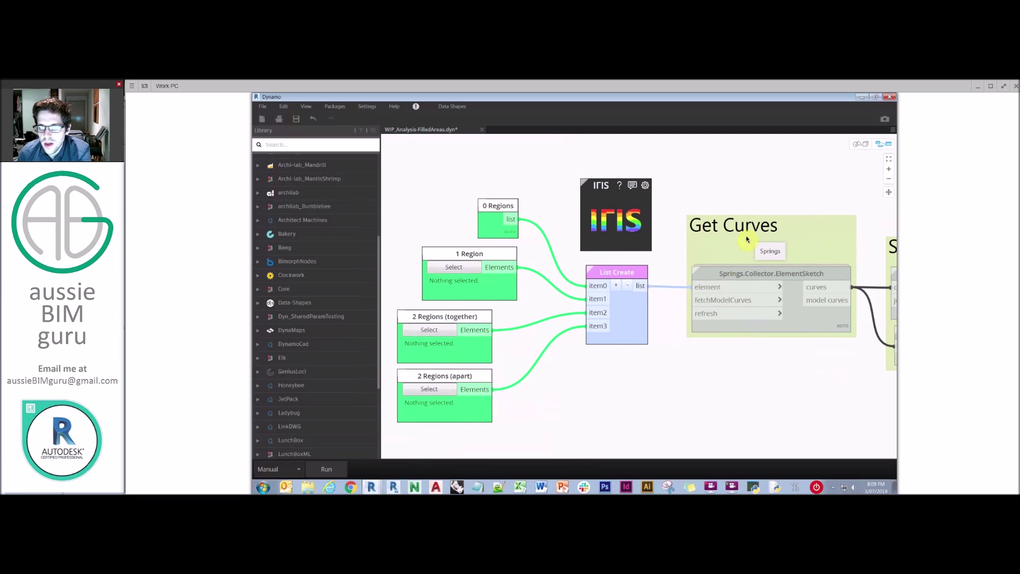
left_click(770, 254)
right_click(770, 253)
left_click(778, 270)
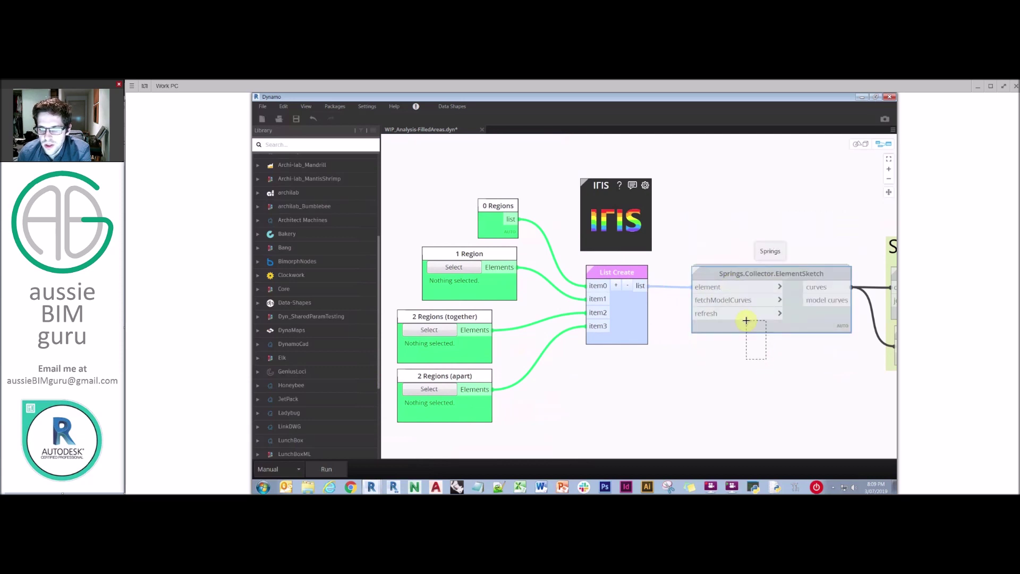
left_click(589, 269)
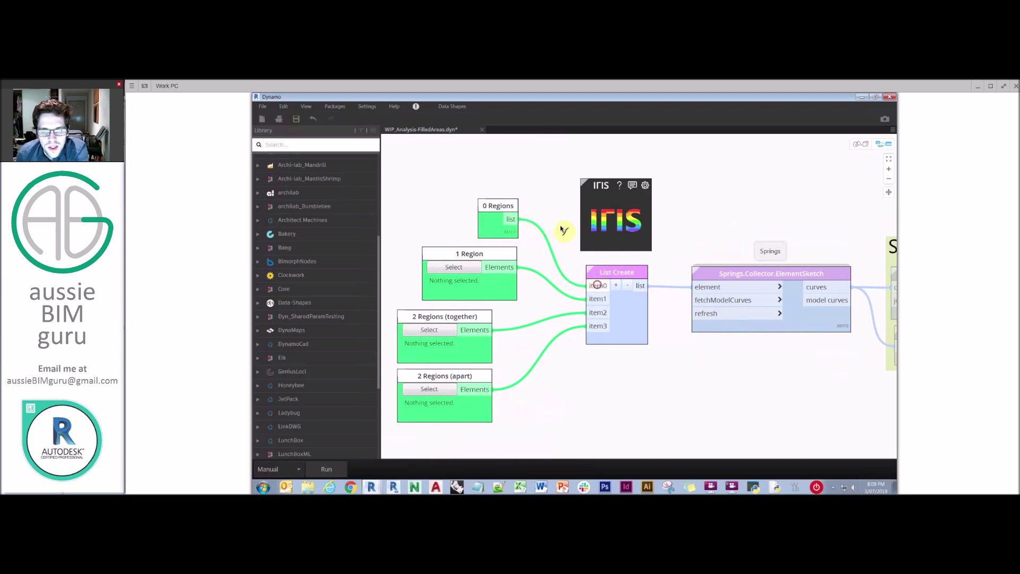
Step: Connect the "0 Regions" node's list output to the lengths input of the List.Chop node
scroll(561, 225, "down", 4)
middle_click_drag(697, 206, 515, 193)
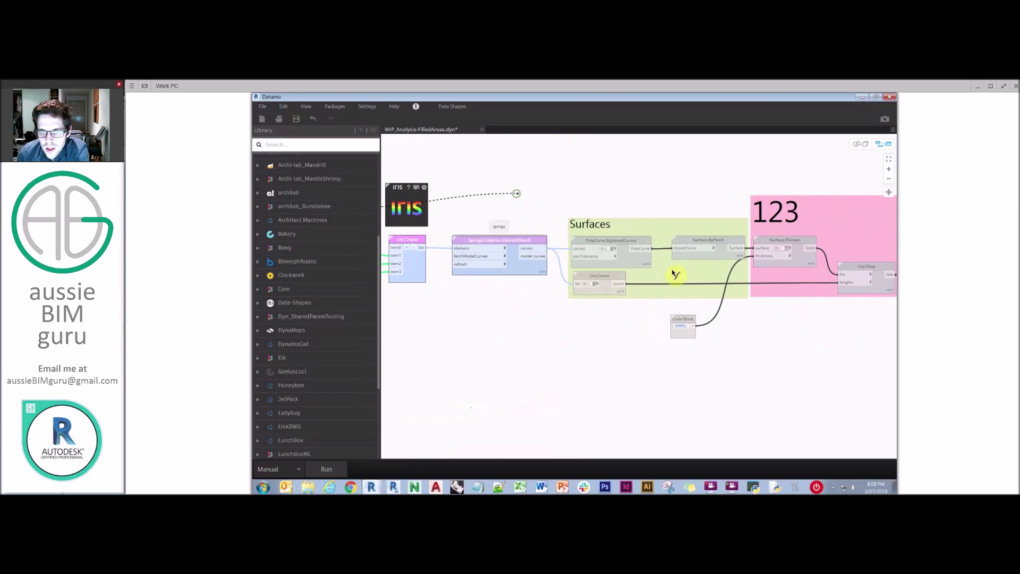
left_click(840, 282)
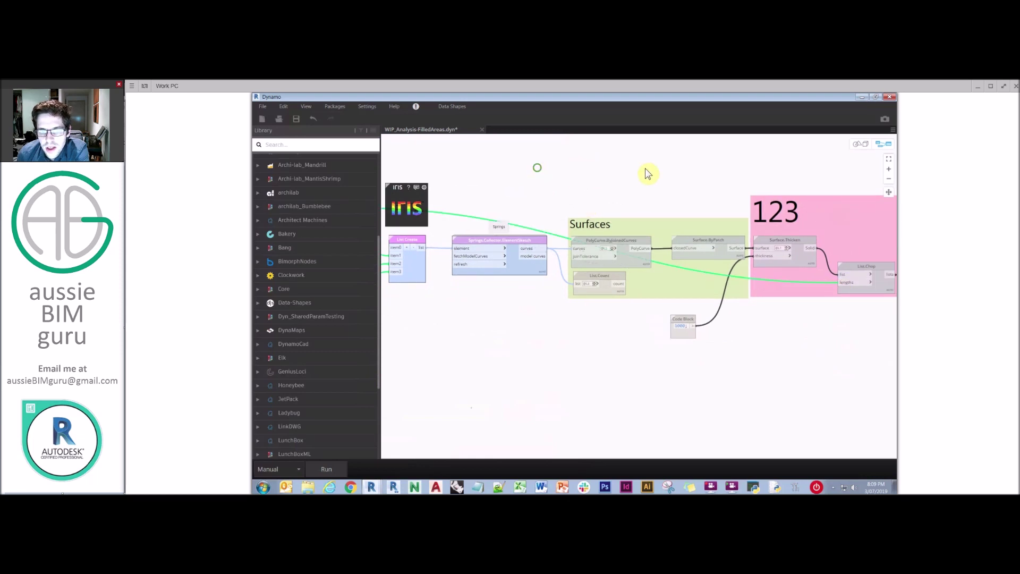
Step: Follow the long connector between List.Chop and "0 Regions" to examine its colour and how it crosses the other nodes
middle_click_drag(537, 168, 673, 167)
scroll(875, 274, "up", 3)
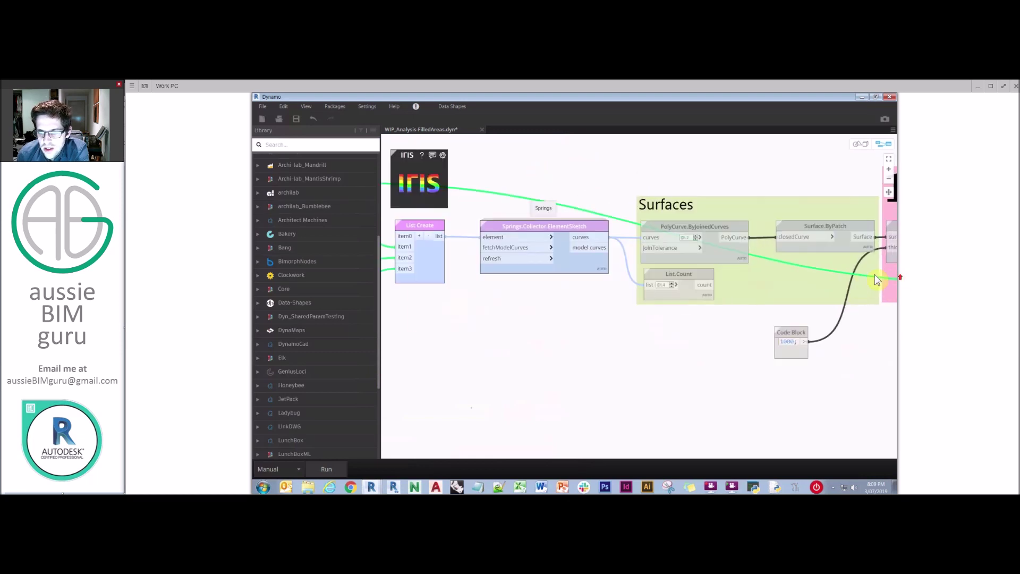
middle_click_drag(875, 273, 651, 253)
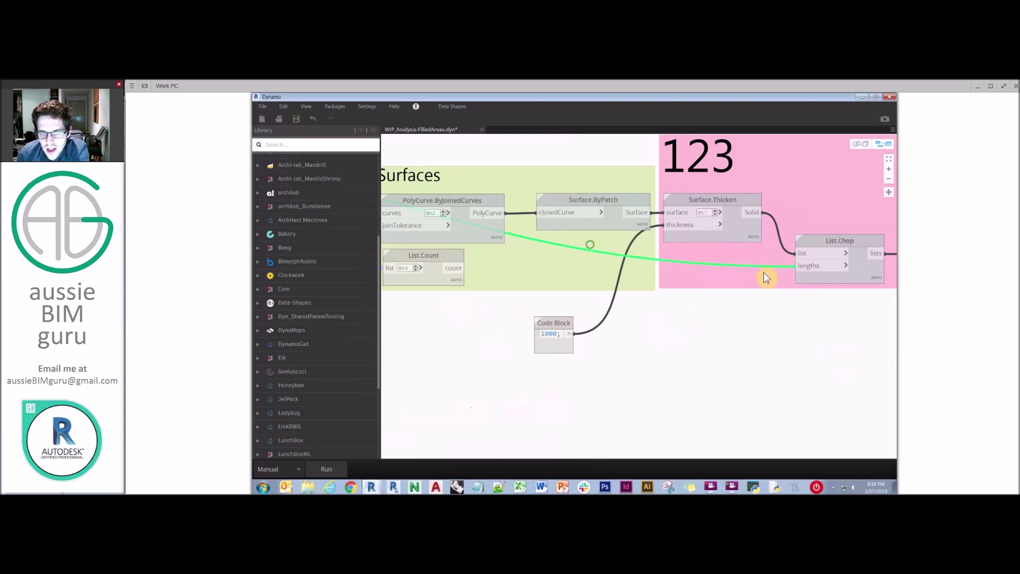
middle_click_drag(418, 199, 597, 229)
middle_click_drag(525, 200, 746, 218)
middle_click_drag(640, 196, 687, 186)
scroll(545, 190, "up", 2)
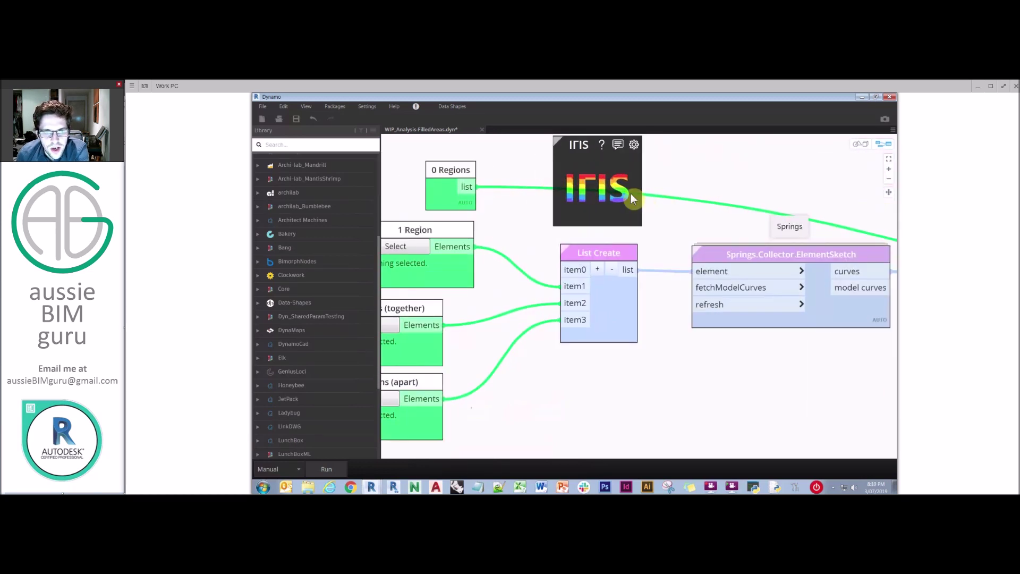
mouse_move(616, 194)
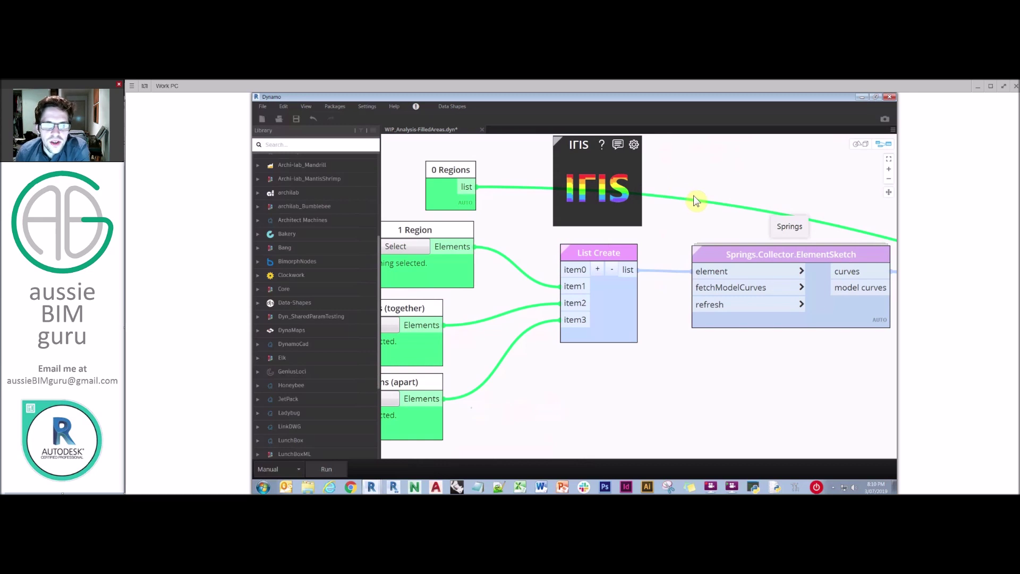
Step: Open the IRIS settings, try the Off and Uniform modes for Nodes, and return the mode to Custom
scroll(696, 201, "down", 2)
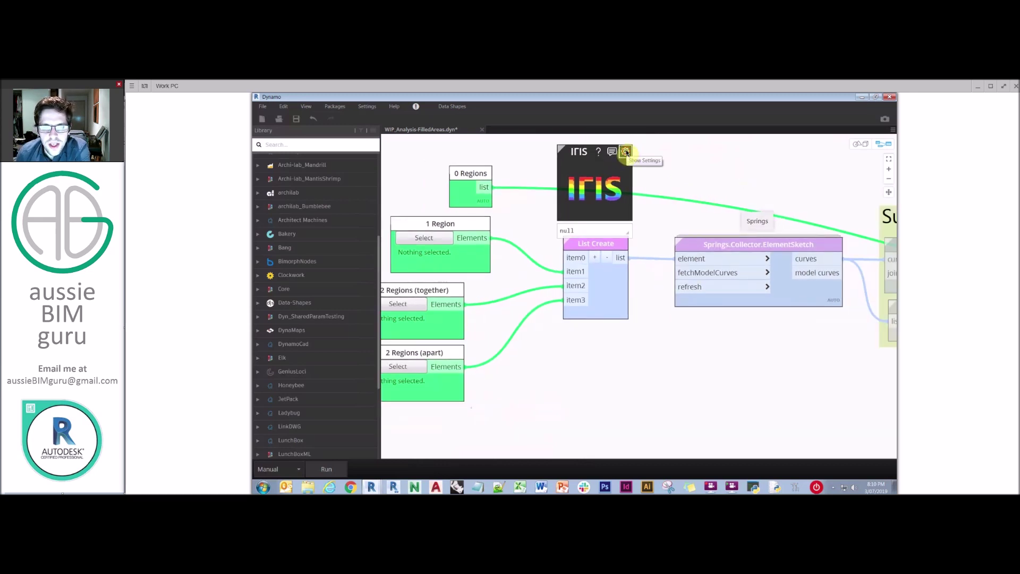
left_click(626, 151)
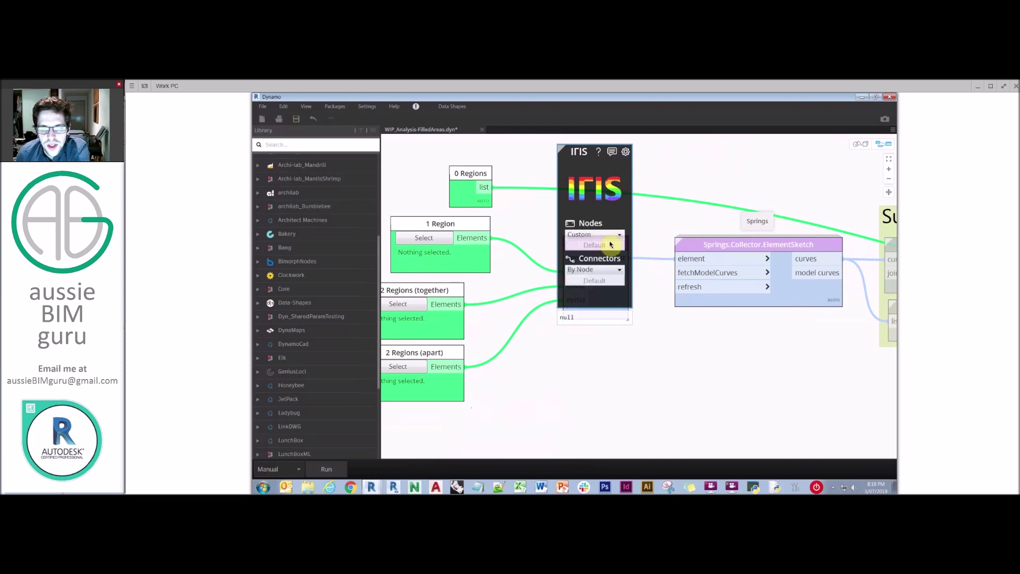
left_click(613, 235)
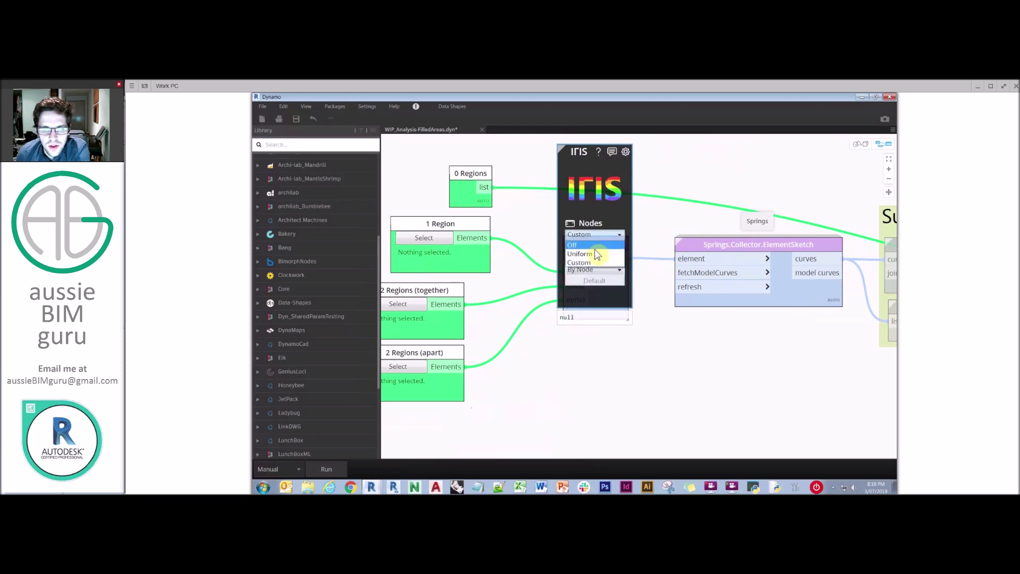
left_click(594, 245)
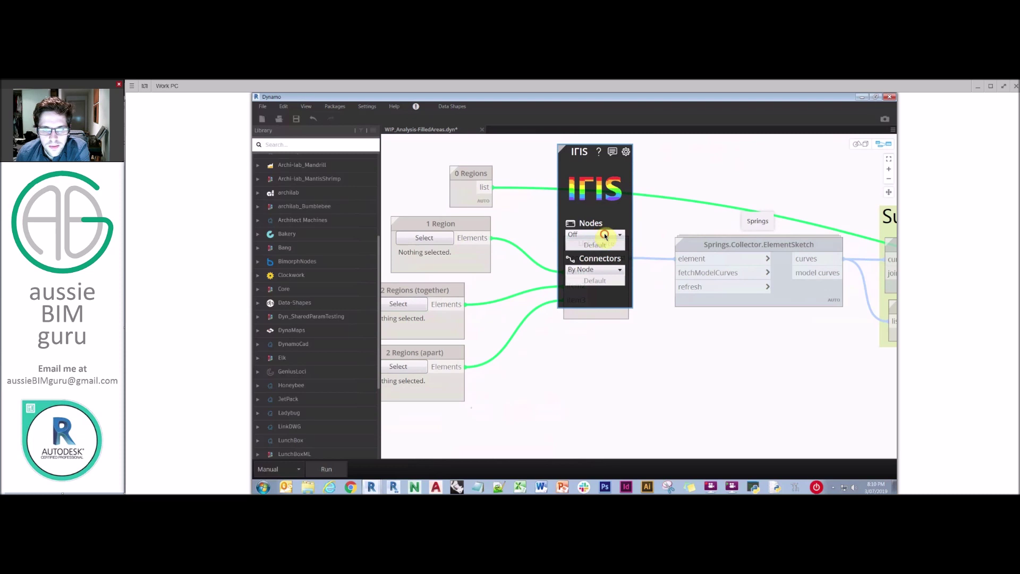
left_click(604, 235)
left_click(590, 253)
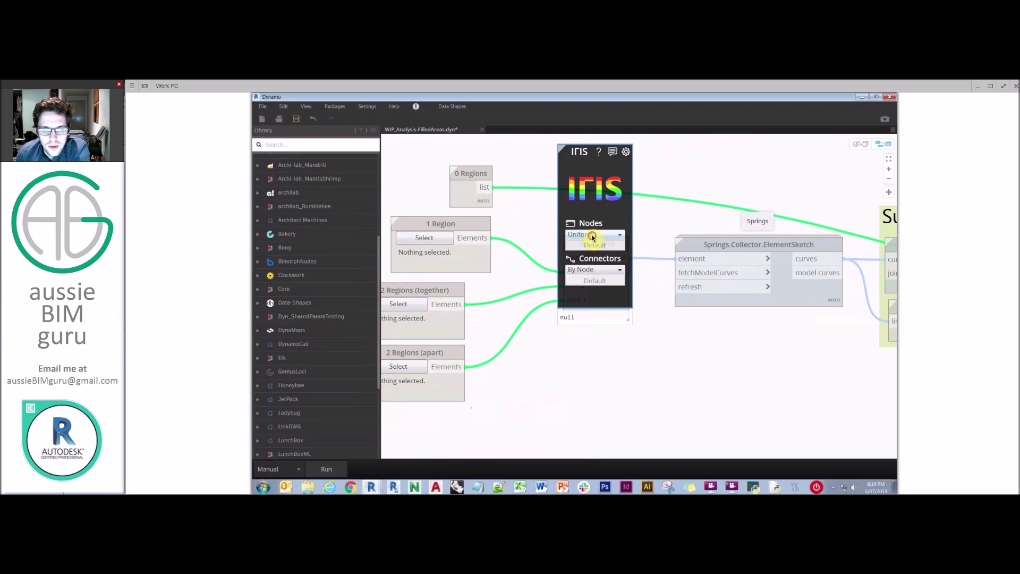
left_click(592, 235)
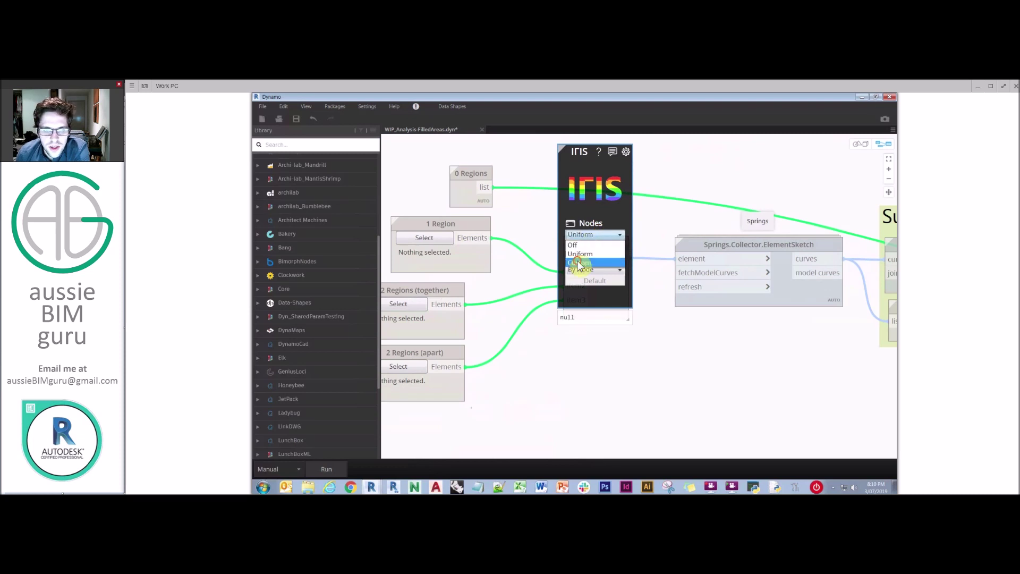
left_click(580, 263)
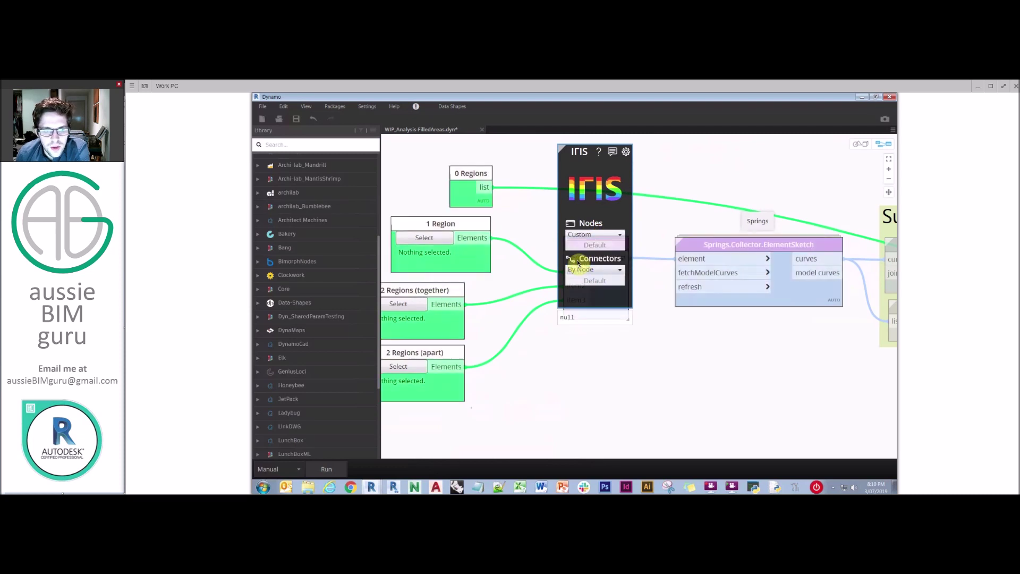
Step: Set the IRIS Connectors mode to Uniform and recolour the IRIS node blue-violet
left_click(604, 270)
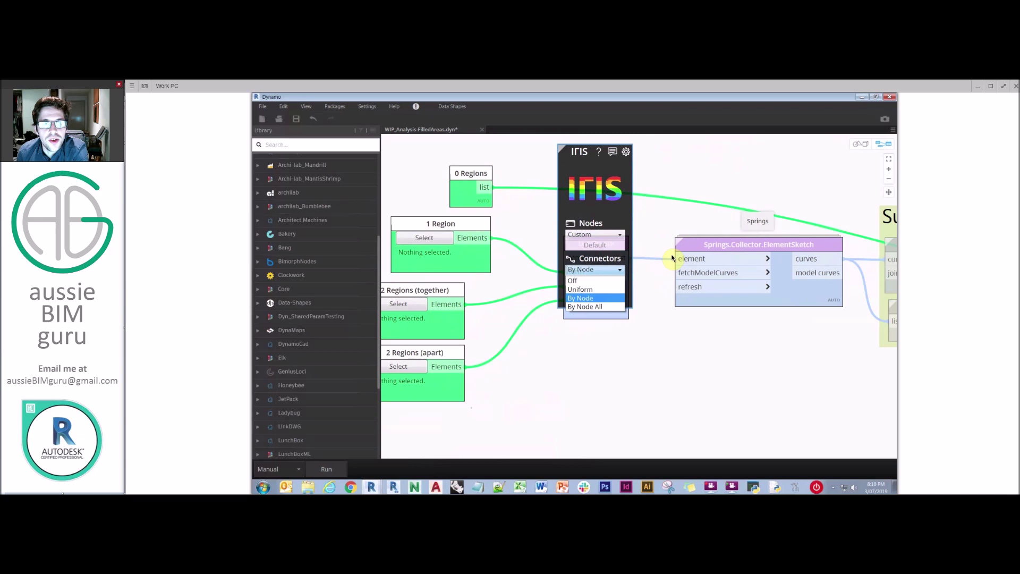
left_click(594, 290)
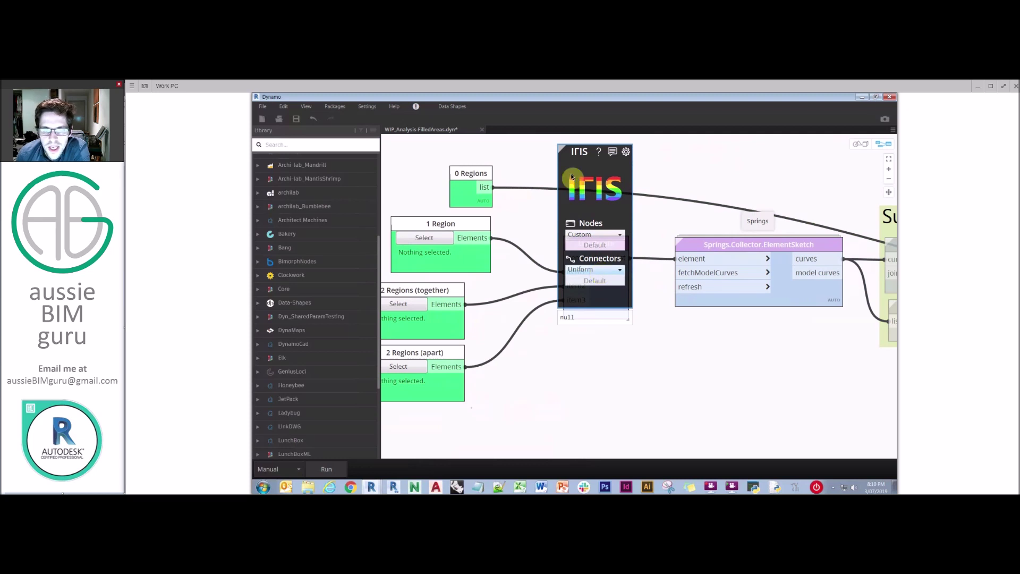
left_click(559, 151)
left_click(556, 205)
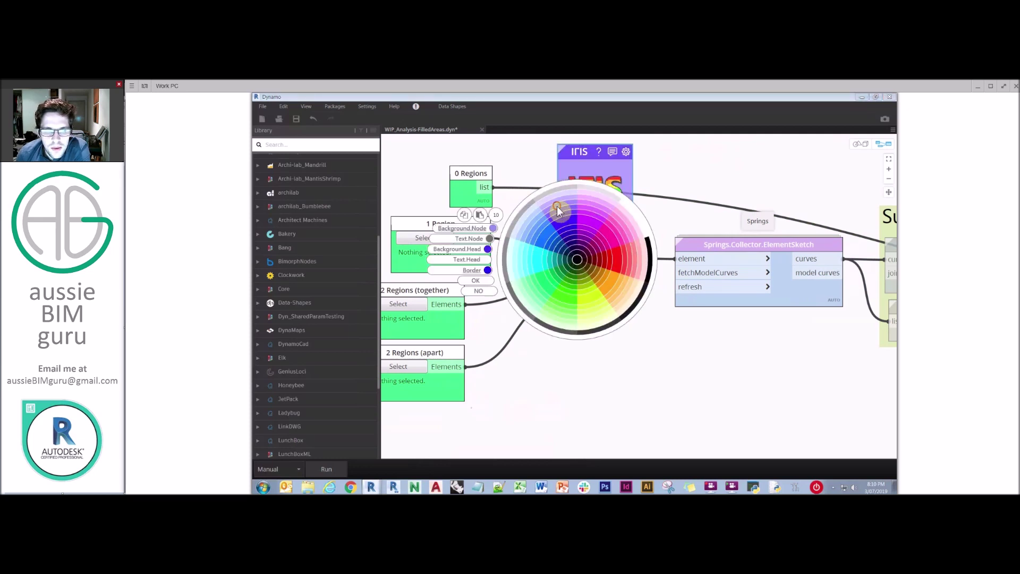
left_click(475, 280)
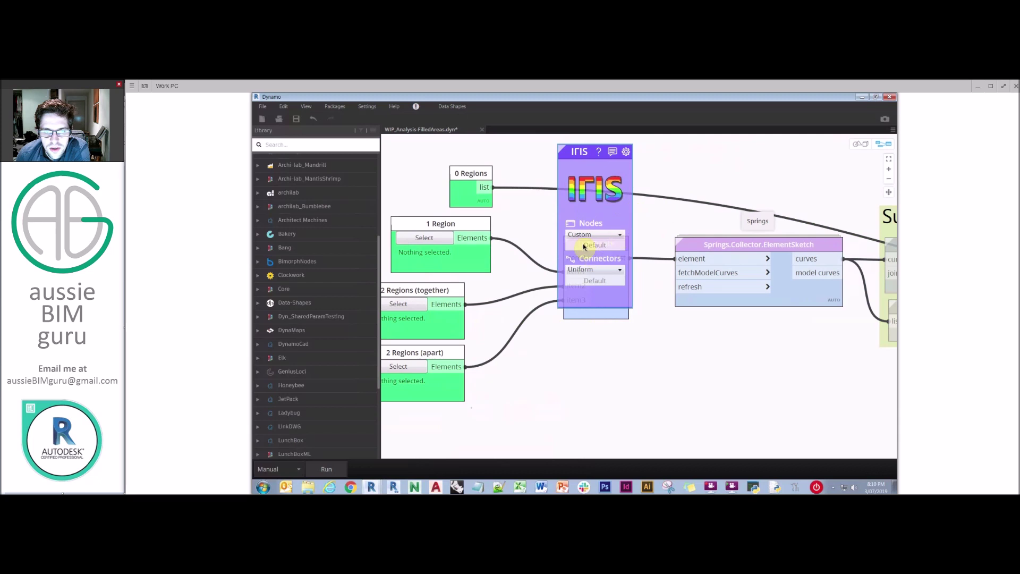
Step: Recolour the IRIS node back to near-black and set its Connectors mode to By Node
left_click(562, 149)
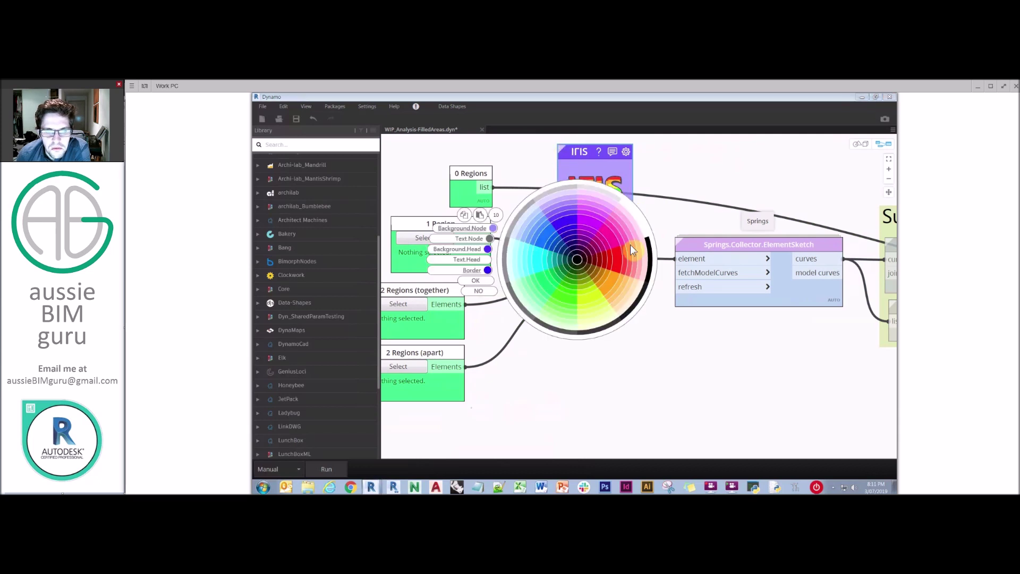
left_click(580, 259)
left_click(475, 280)
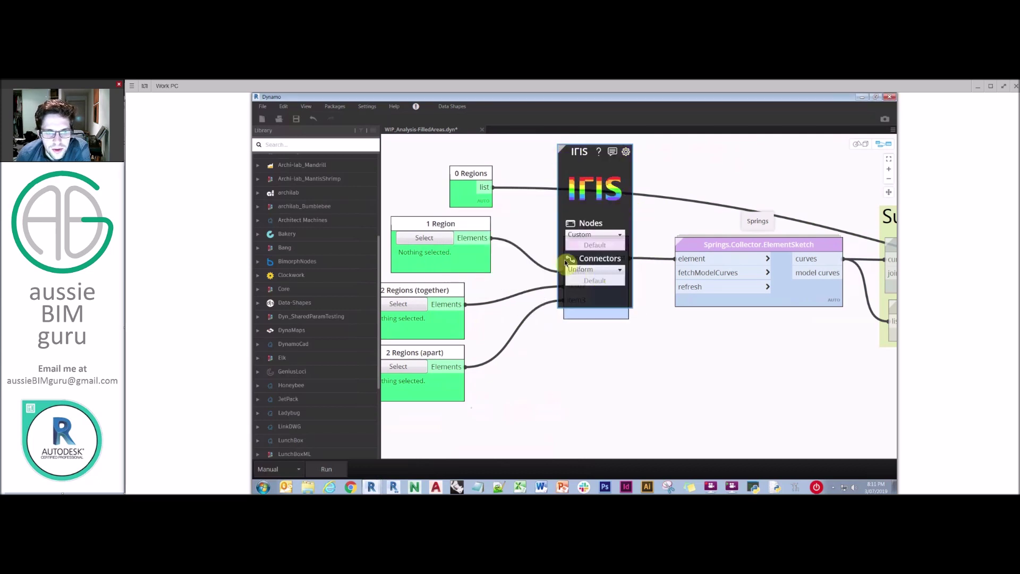
left_click(610, 269)
left_click(589, 298)
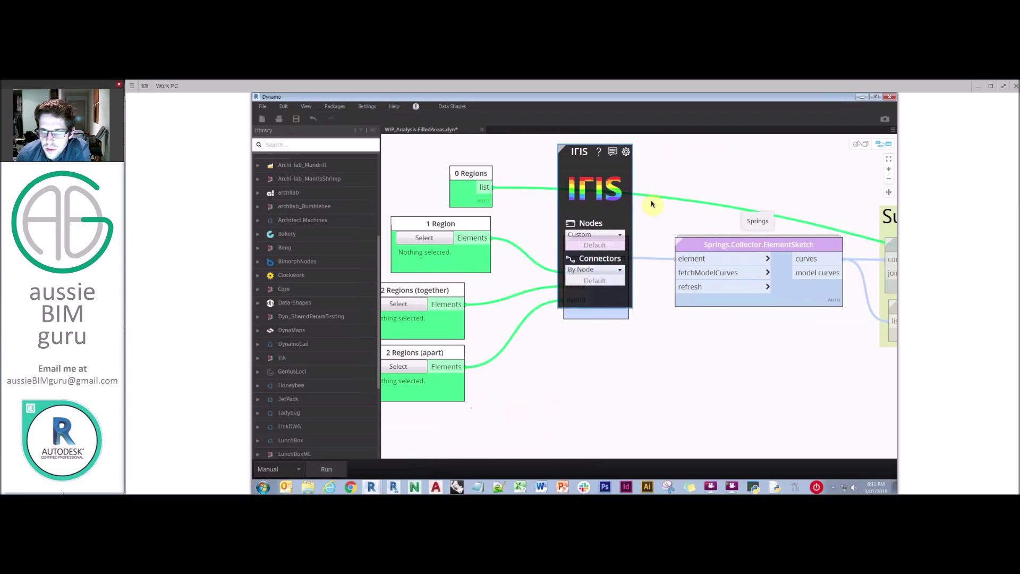
scroll(653, 204, "down", 2)
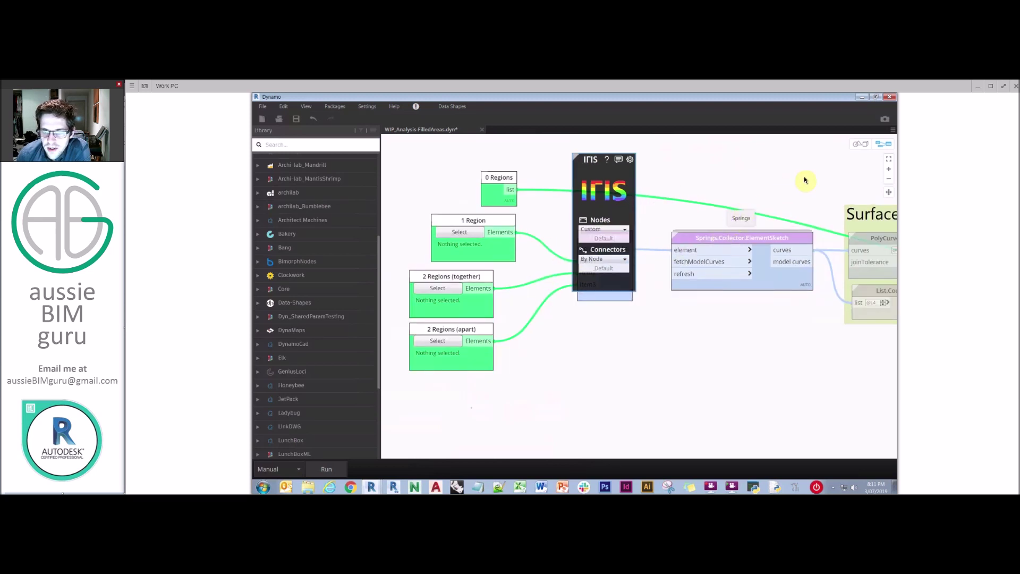
middle_click_drag(670, 170, 671, 169)
middle_click_drag(668, 268, 535, 260)
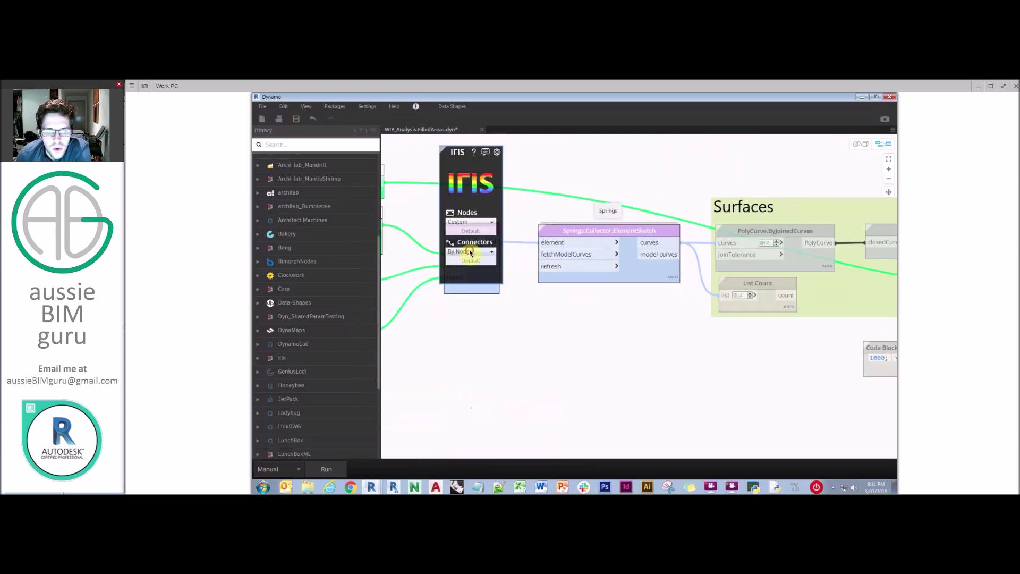
Step: Set the IRIS Connectors mode to By Node All and examine the connectors around Surface.ByPatch and Surface.Thicken
left_click(470, 251)
left_click(471, 282)
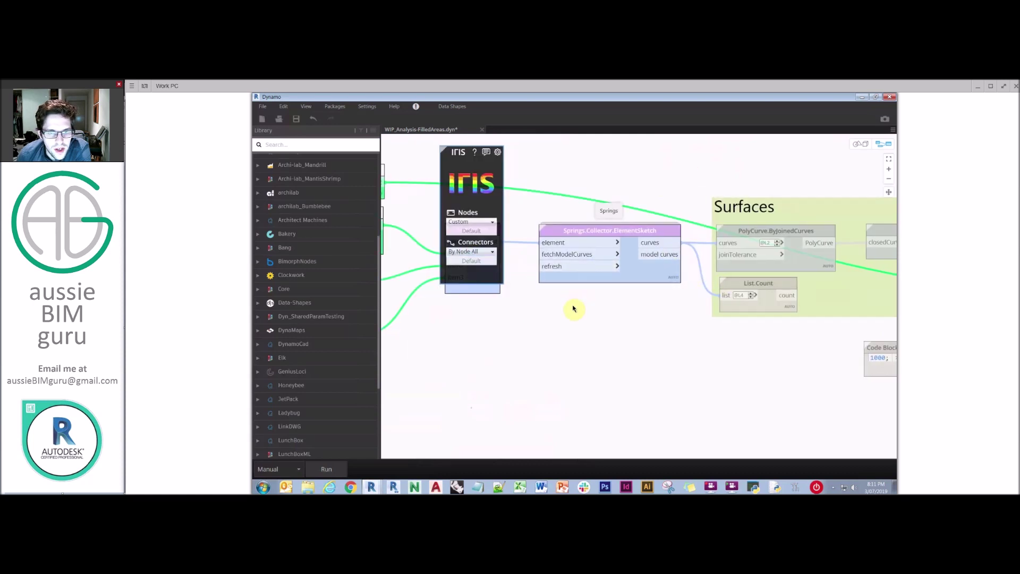
scroll(604, 307, "down", 1)
middle_click_drag(645, 298, 428, 274)
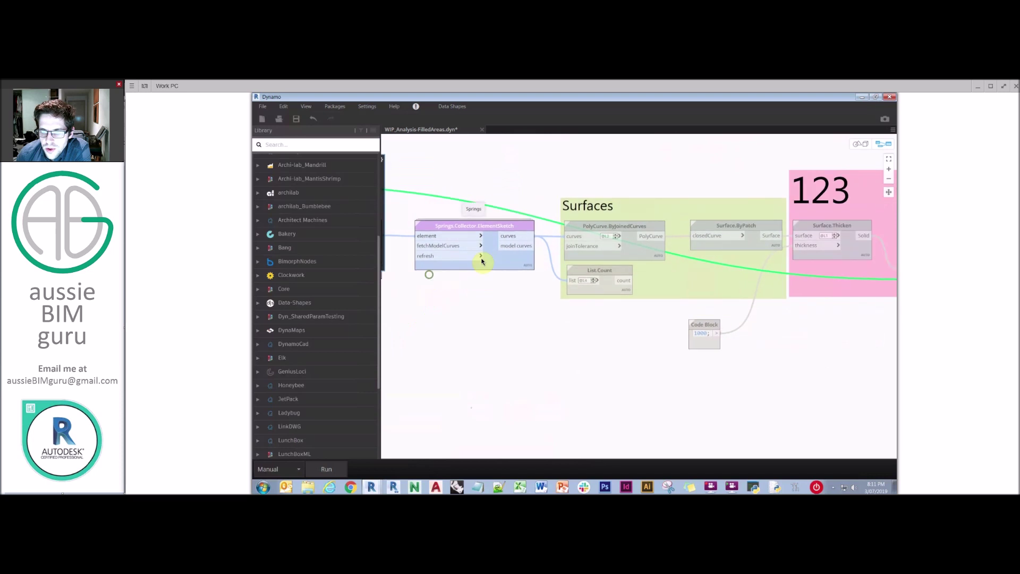
scroll(767, 219, "up", 1)
scroll(680, 226, "up", 3)
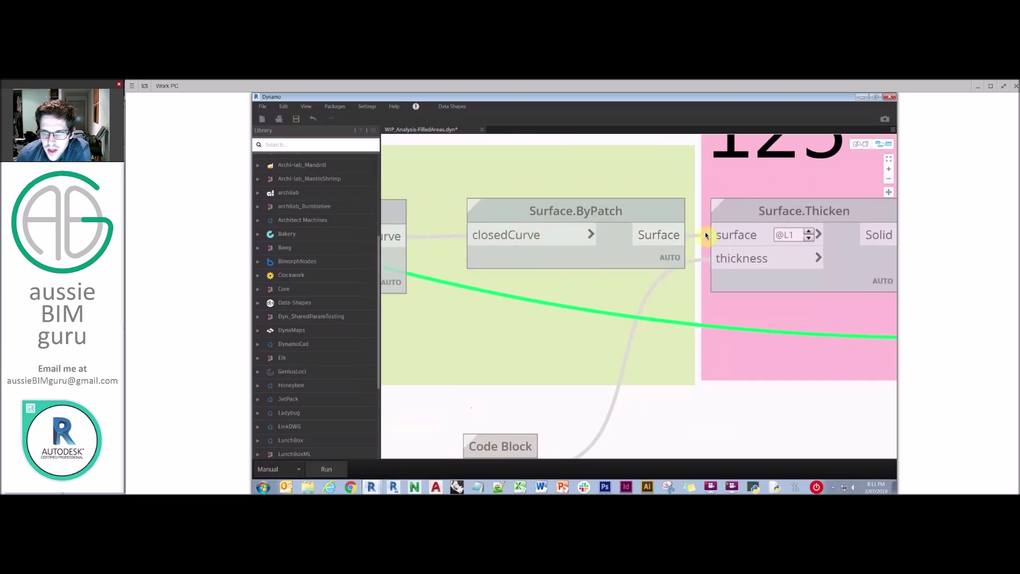
mouse_move(664, 269)
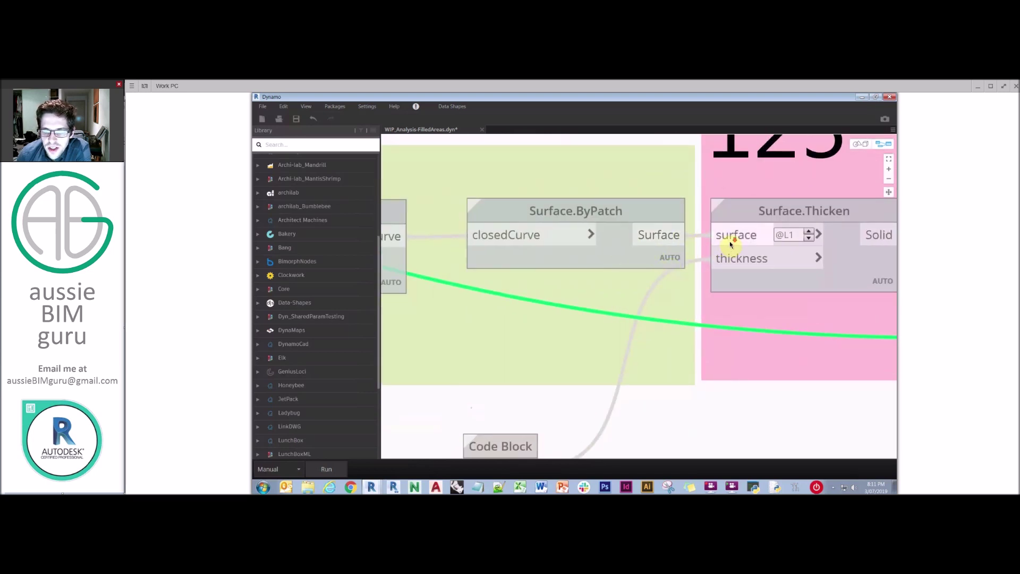
scroll(733, 239, "down", 3)
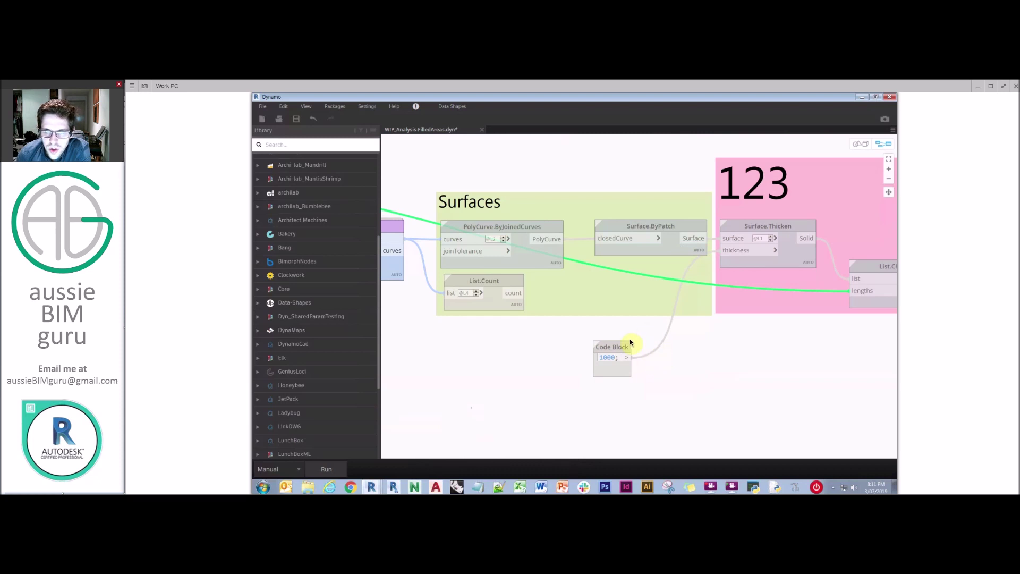
Step: Return the IRIS Connectors mode to By Node and move the IRIS node clear above the List Create node
left_click(528, 369)
middle_click_drag(547, 370, 717, 362)
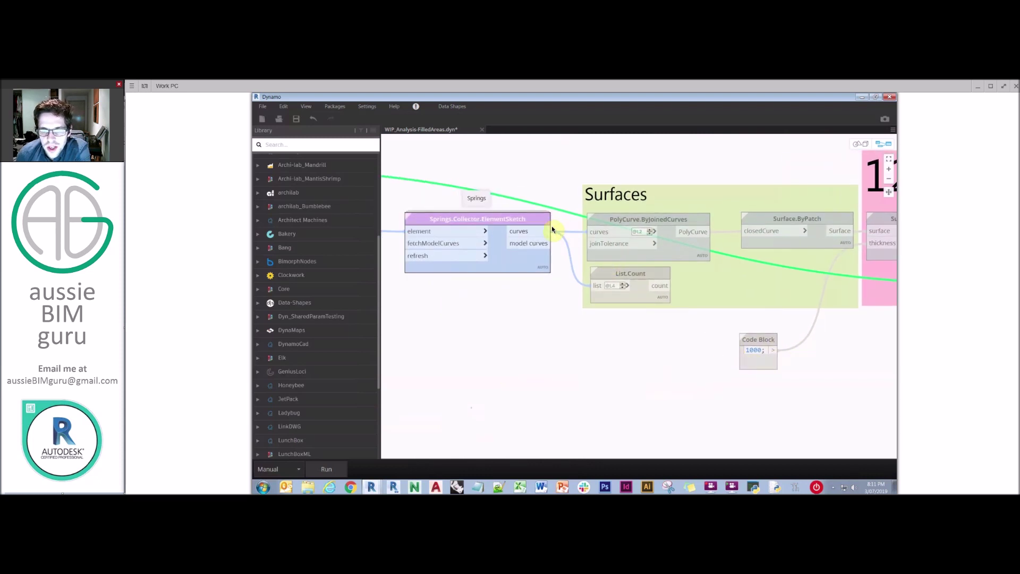
middle_click_drag(454, 218, 556, 203)
left_click(457, 227)
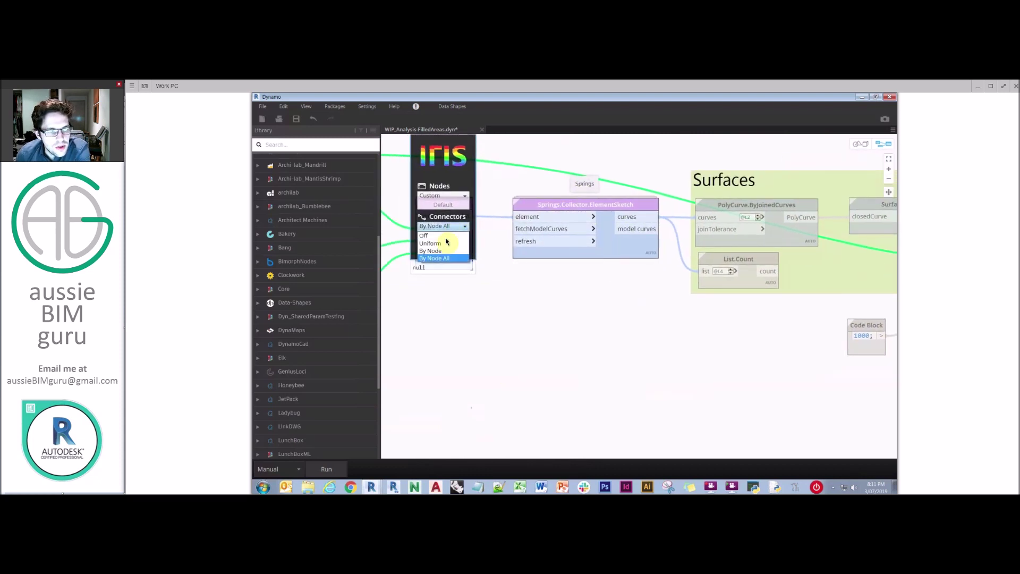
left_click(441, 250)
left_click(639, 329)
scroll(582, 308, "down", 6)
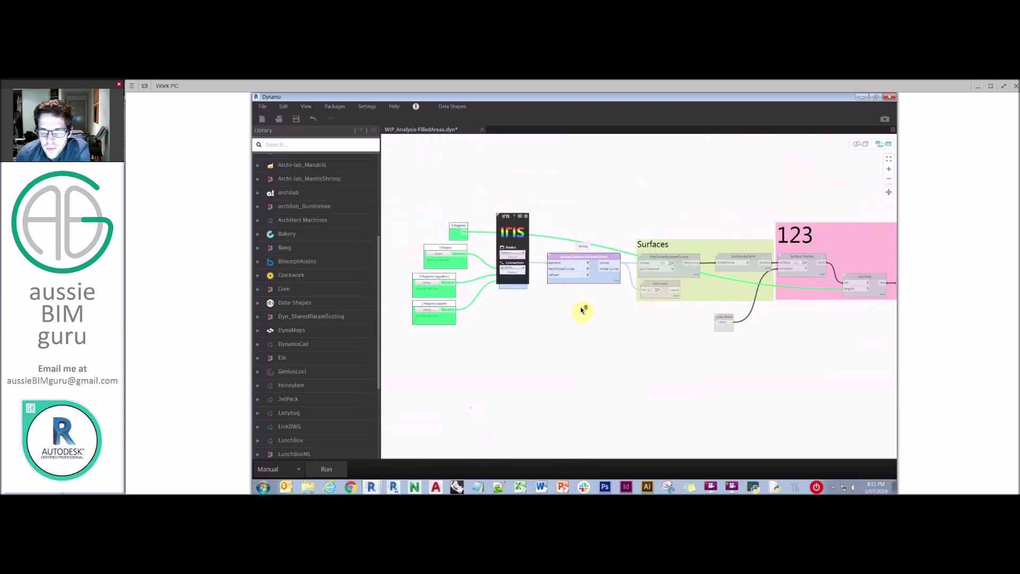
middle_click_drag(605, 238, 602, 237)
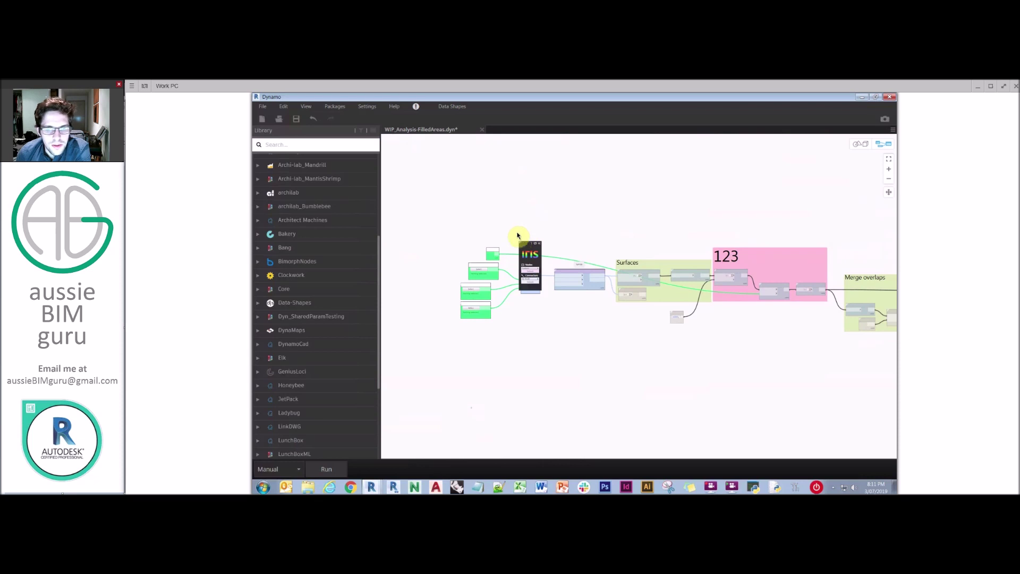
left_click_drag(525, 246, 526, 199)
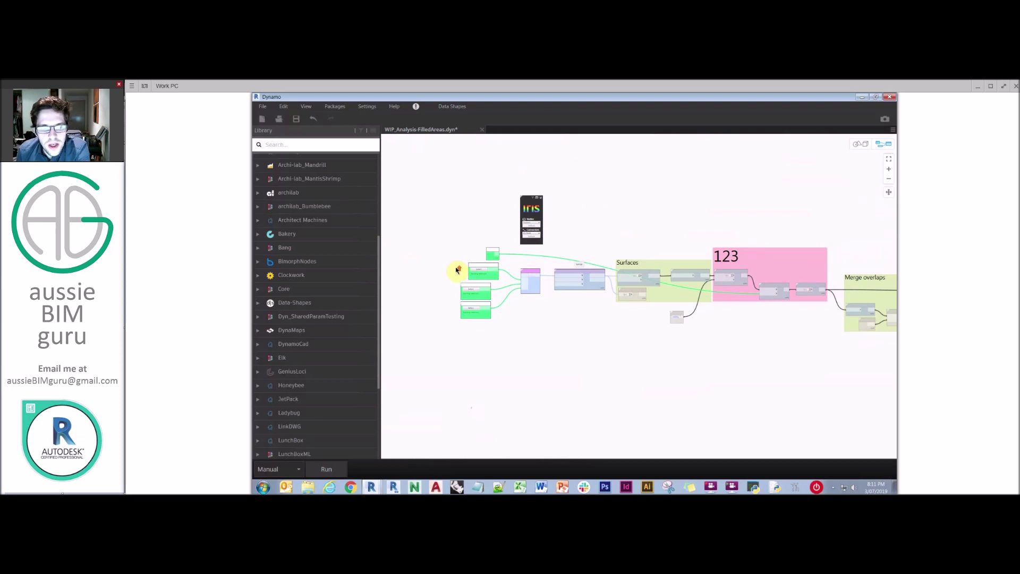
Step: Recolour the Surface.ByPatch node's background, header and border red and examine the node up close
scroll(455, 268, "up", 4)
middle_click_drag(697, 237, 526, 223)
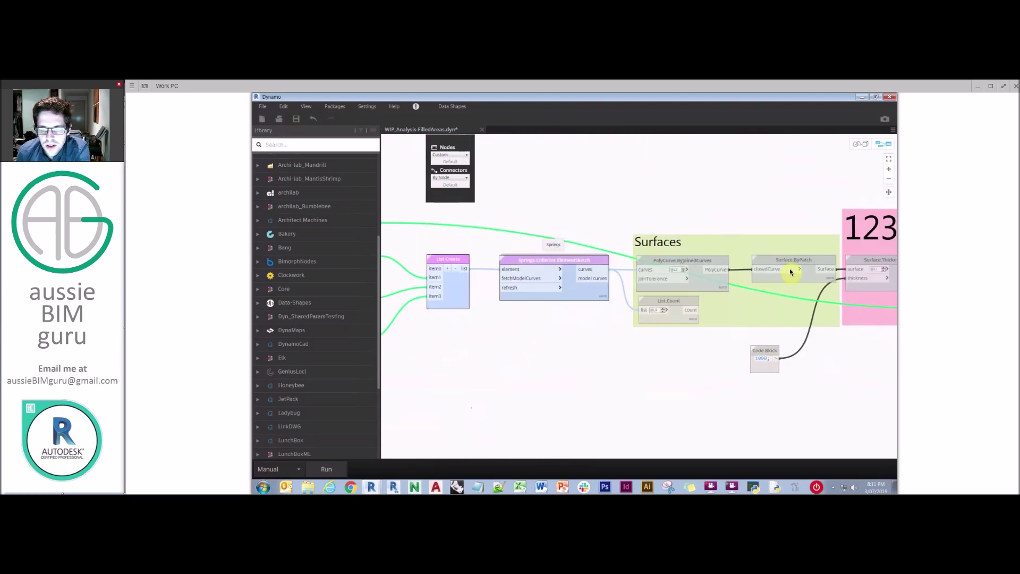
left_click(763, 260)
right_click(754, 257)
left_click(755, 257)
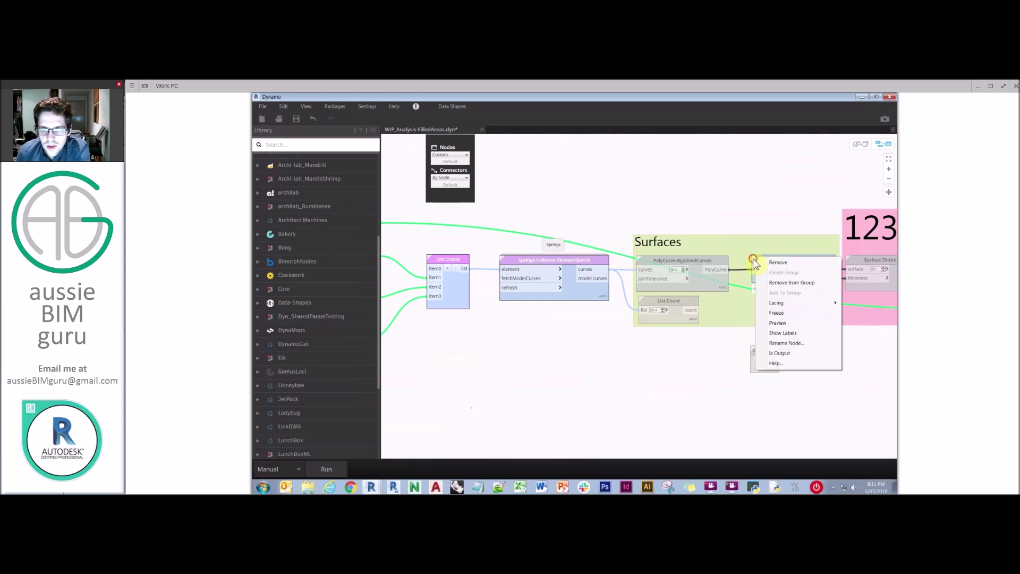
left_click(865, 310)
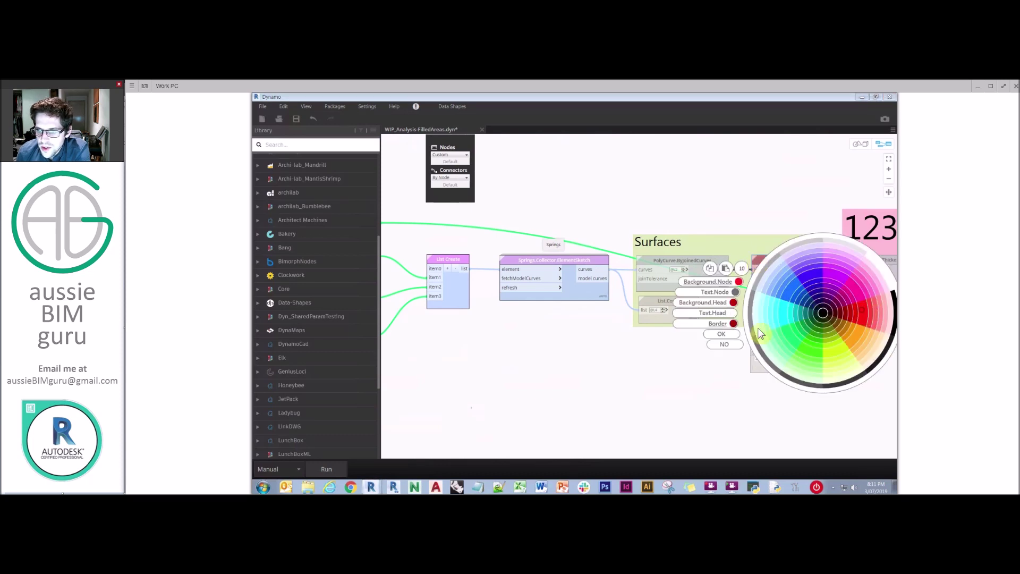
left_click(713, 292)
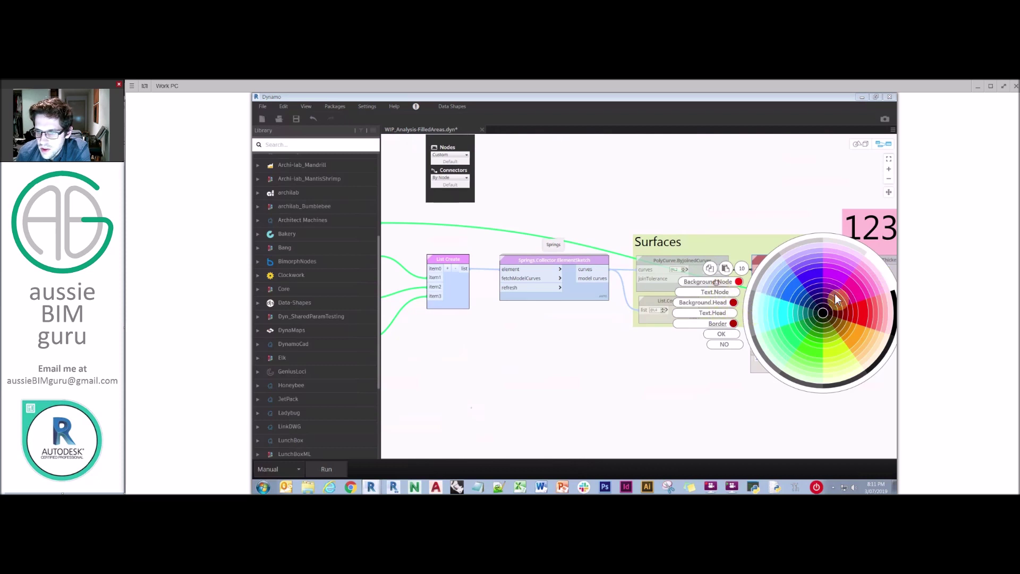
left_click(721, 333)
left_click(770, 262)
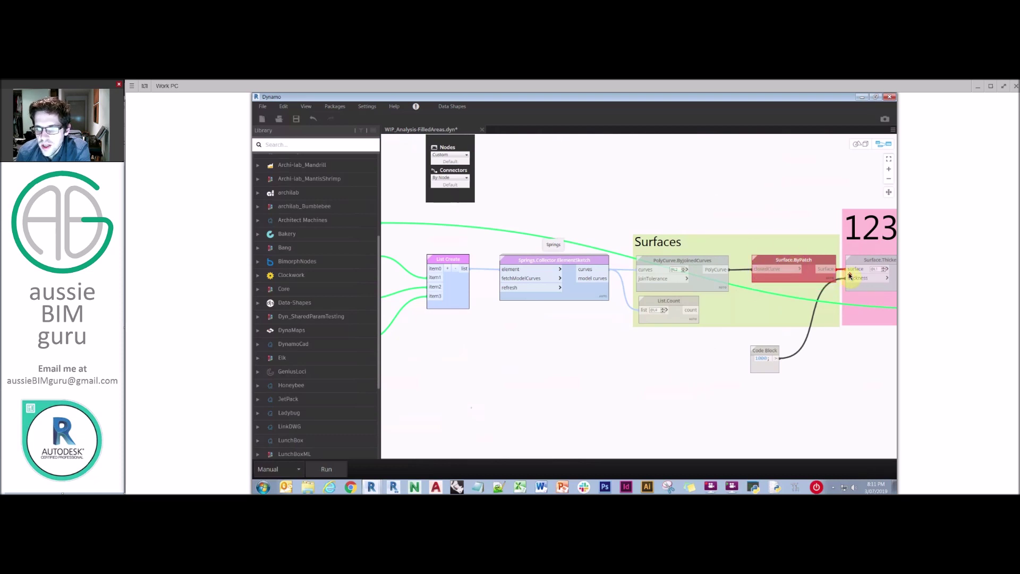
scroll(845, 273, "up", 3)
left_click(697, 243)
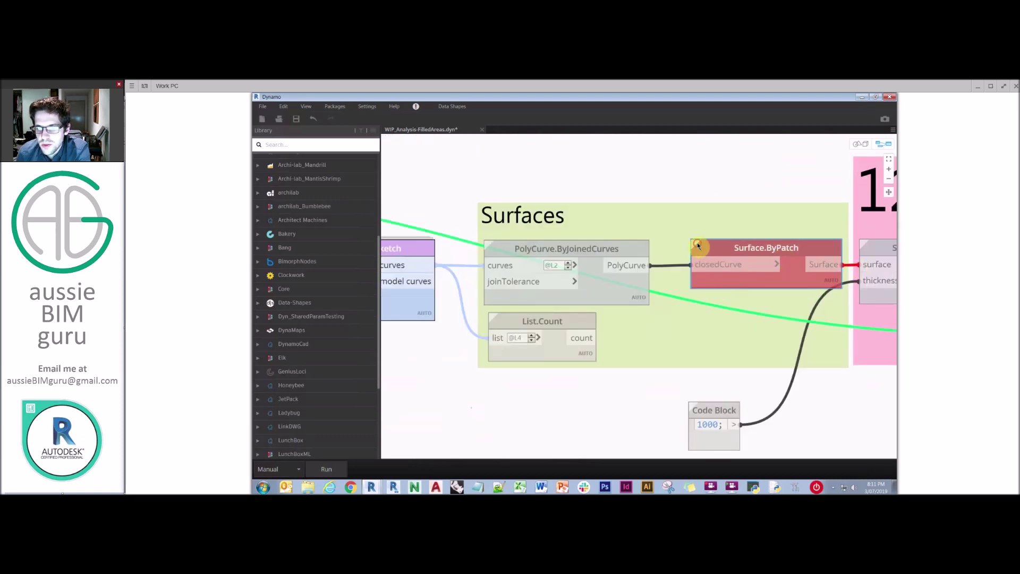
left_click(627, 178)
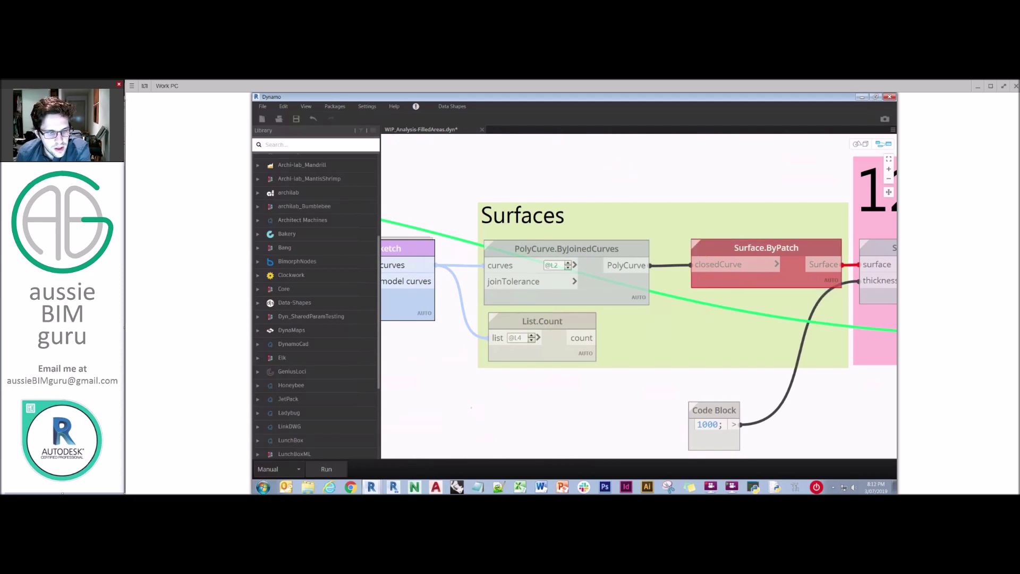
Step: Switch to the Adobe Acrobat presentation and advance to the "Some issues" slide
mouse_move(436, 486)
left_click(420, 473)
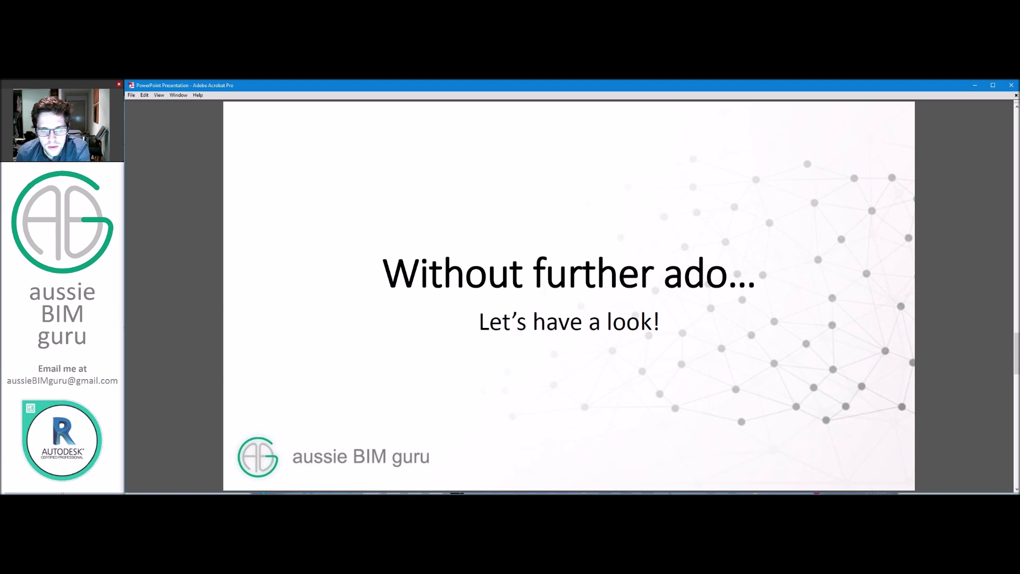
scroll(563, 343, "down", 1)
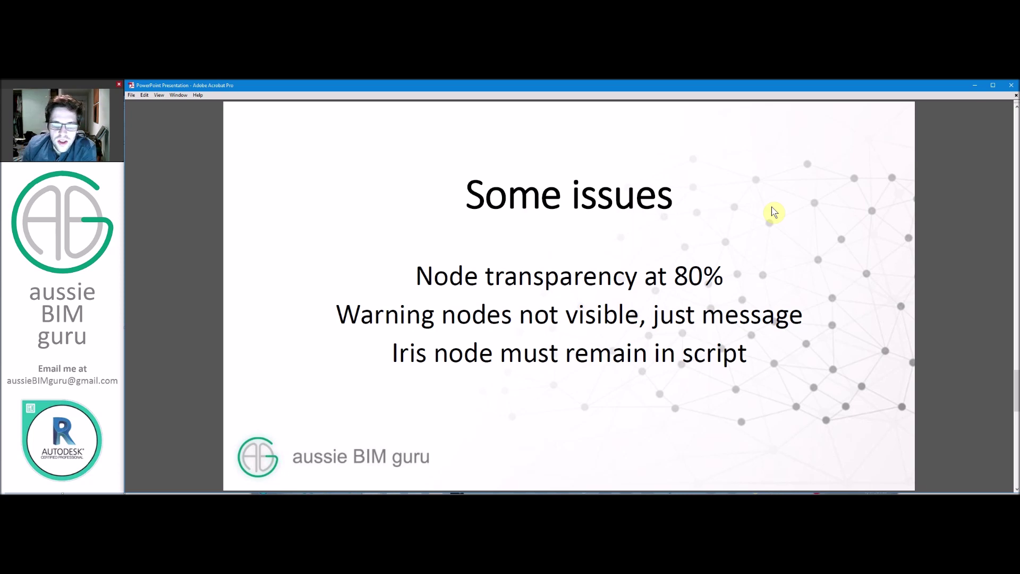
mouse_move(375, 485)
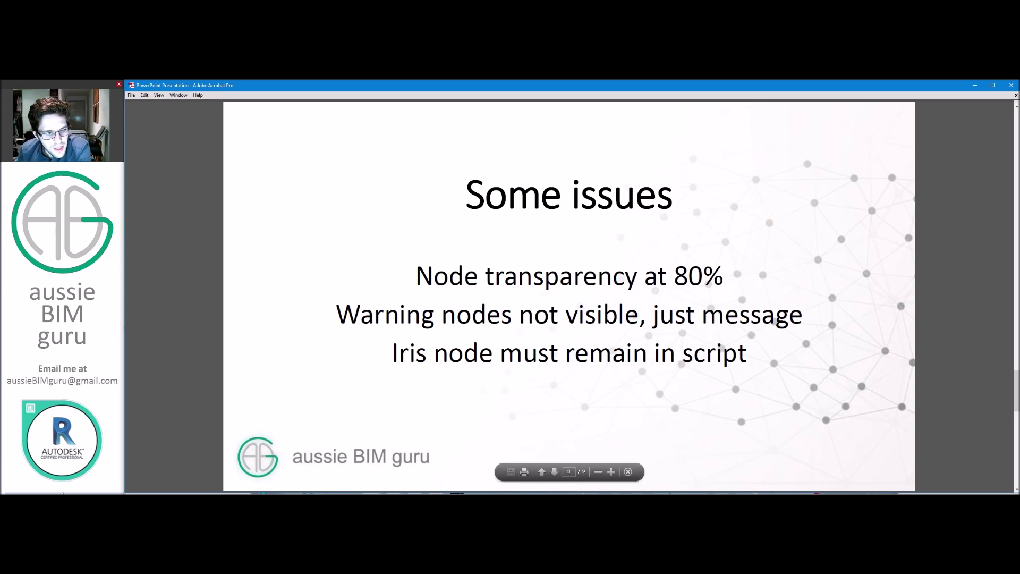
Step: Switch back to Dynamo, add a code block containing .5 above the Surfaces group and examine its error message
key("alt+Tab")
middle_click_drag(562, 171, 612, 302)
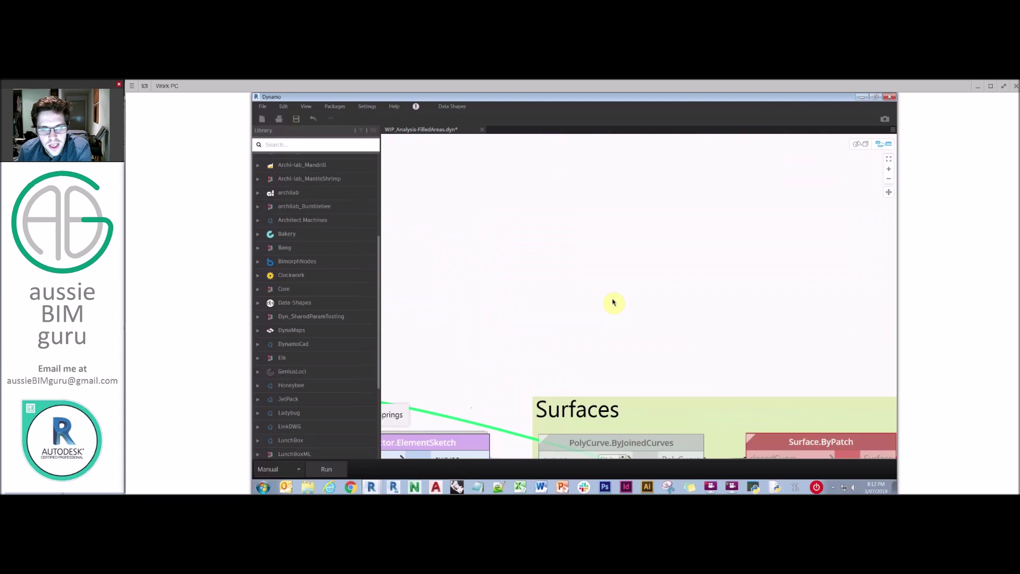
double_click(611, 297)
type(".5")
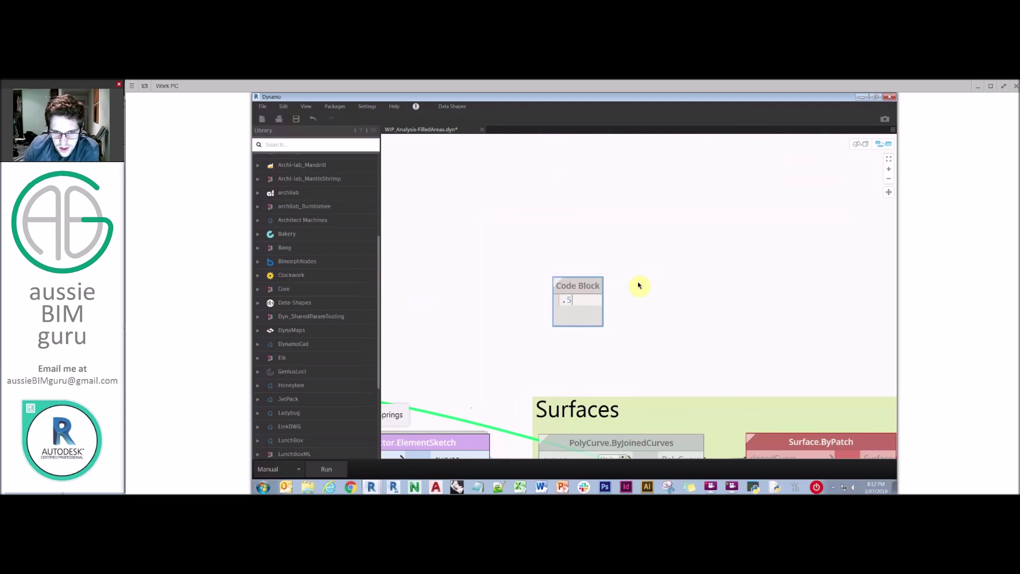
left_click(639, 277)
mouse_move(578, 263)
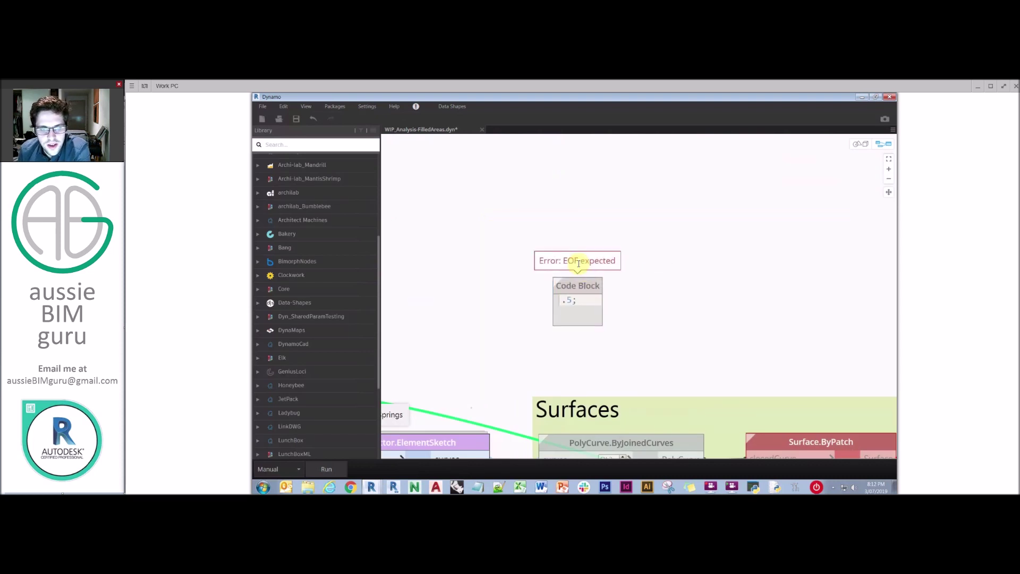
mouse_move(571, 305)
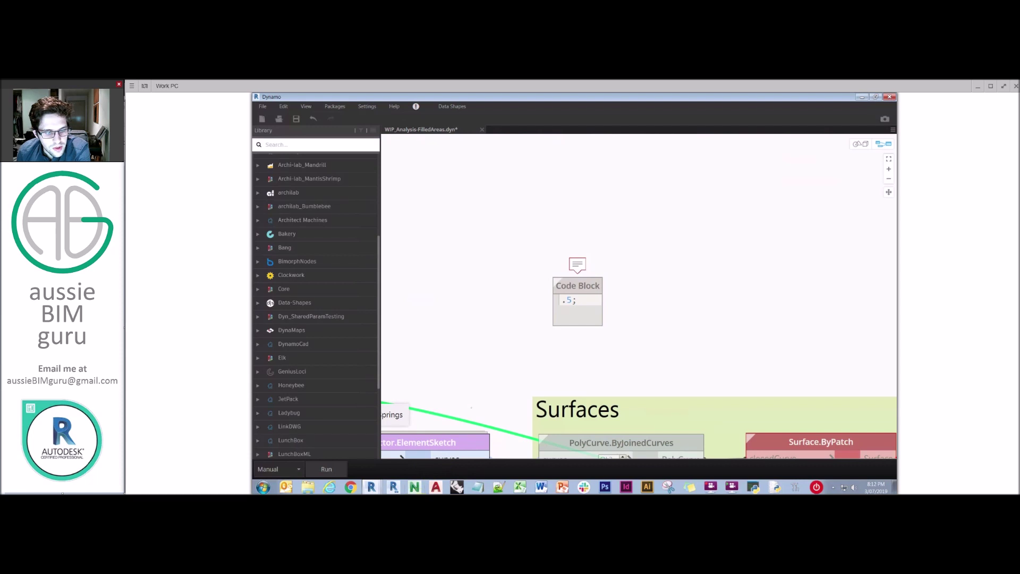
Step: Check the "Some issues" slide in Acrobat, return to Dynamo, delete the IRIS node and undo the deletion
key("alt+Tab")
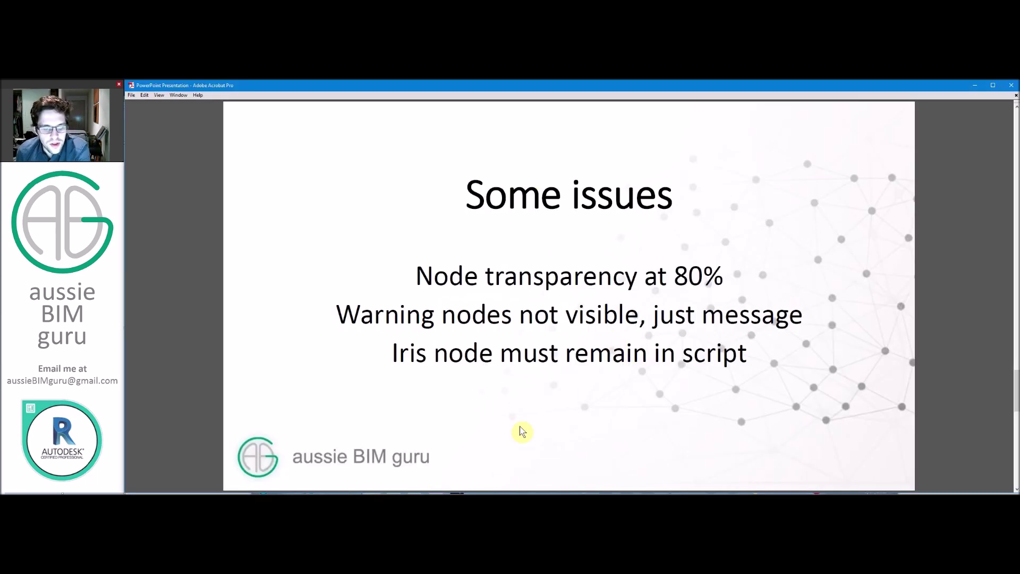
key("alt+Tab")
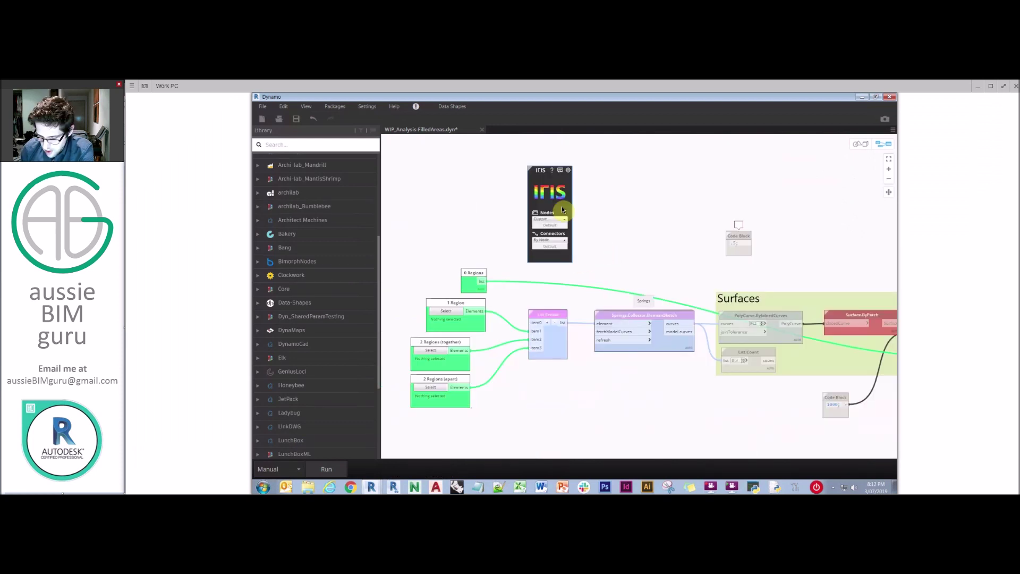
left_click(562, 209)
key("Delete")
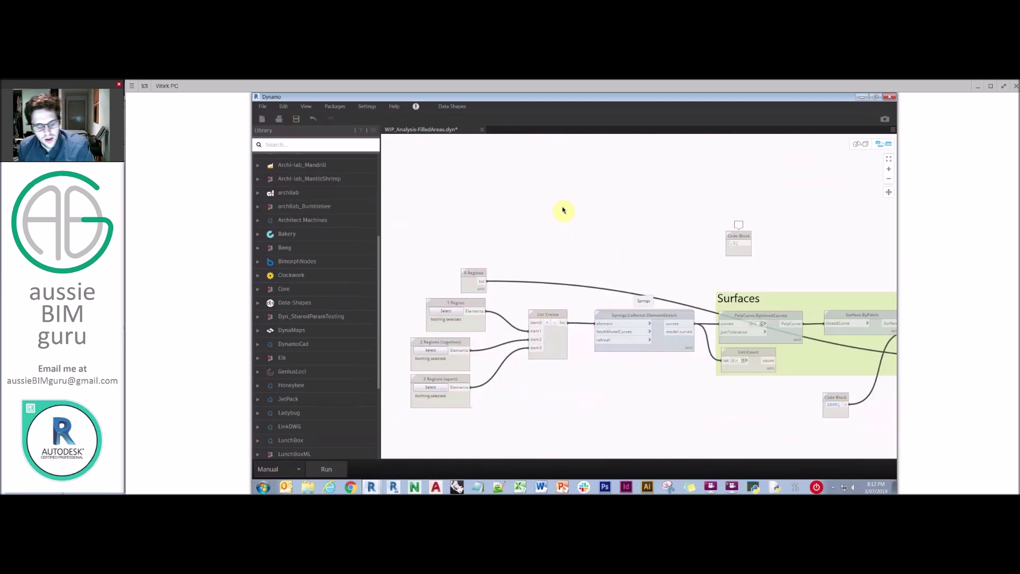
key("ctrl+z")
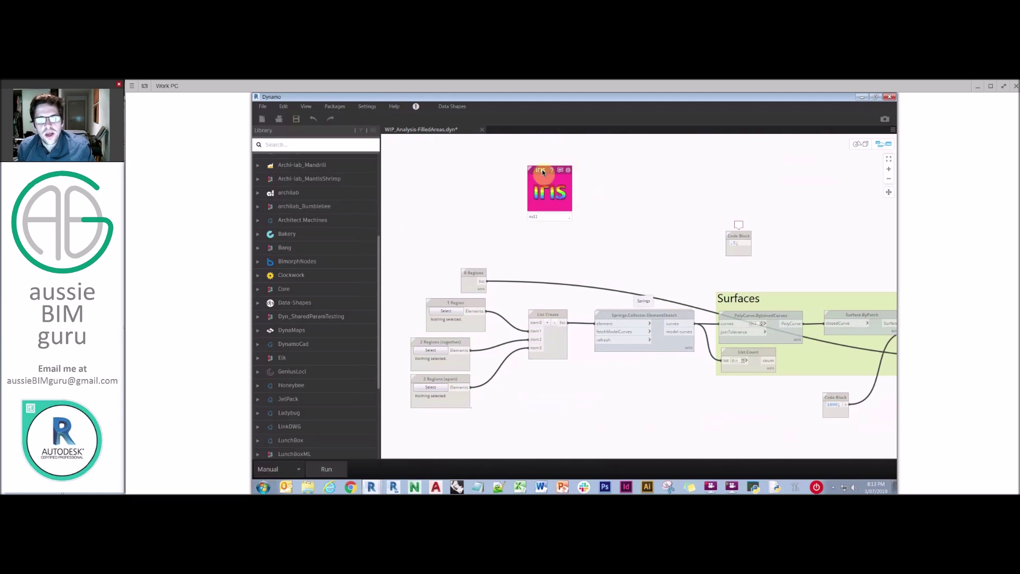
left_click(543, 191)
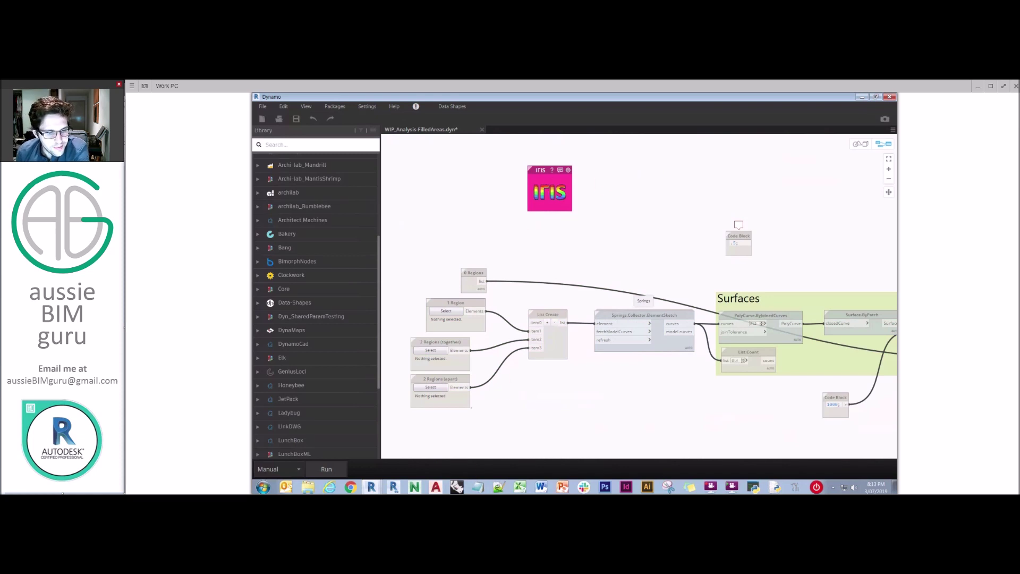
Step: Switch to the Acrobat presentation and advance to the closing "Colourful Nodes!" slide
left_click(457, 492)
key("Right")
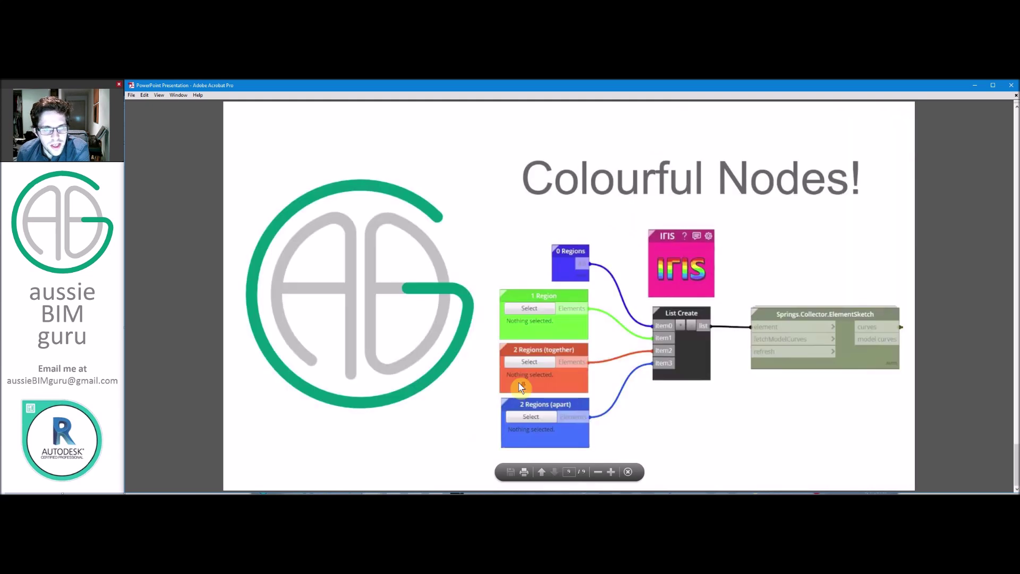